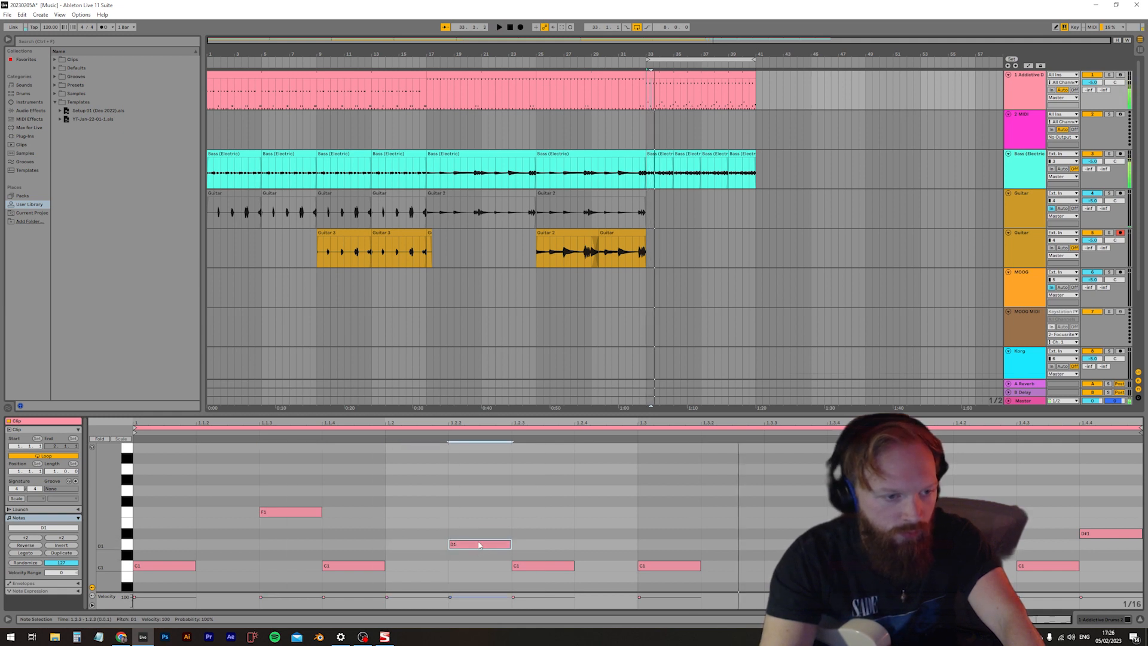
Set the notes at 1.1.3 and 1.2.2 to E1, and add a note at 1.2.4 raised to F2
left_click_drag(311, 514, 312, 525)
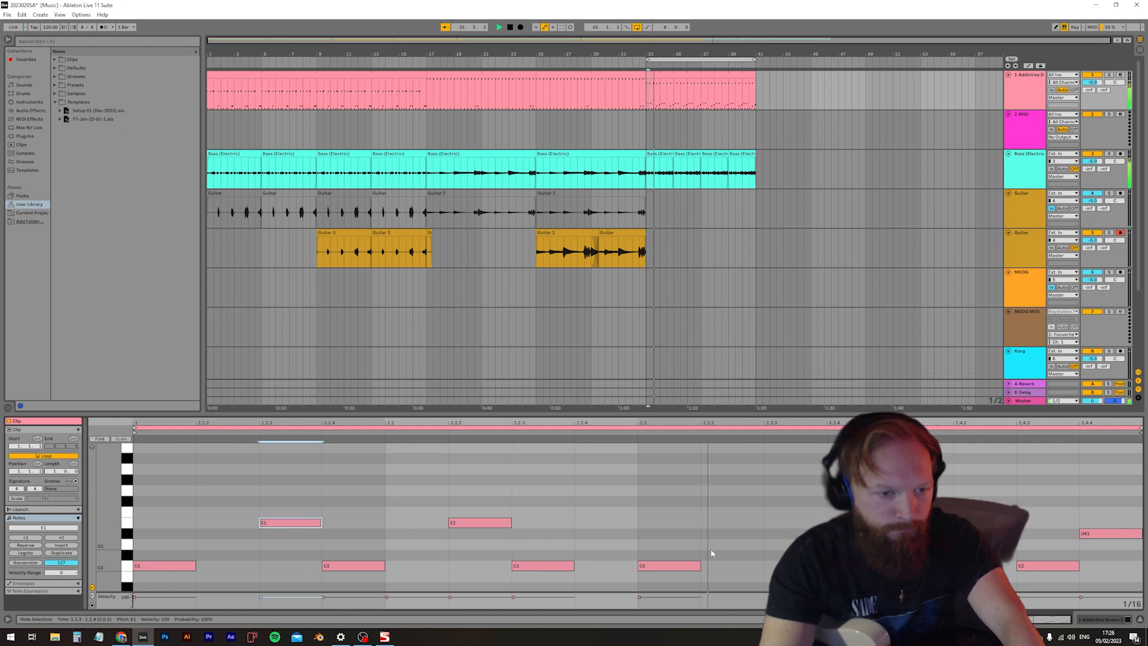
double_click(580, 545)
scroll(605, 551, "up", 1)
left_click_drag(603, 553, 606, 467)
scroll(609, 538, "up", 5)
scroll(604, 531, "up", 2)
left_click_drag(604, 540, 606, 464)
scroll(617, 527, "up", 4)
Lower the G2 note on the first beat of the drum clip to A#1
left_click(149, 487)
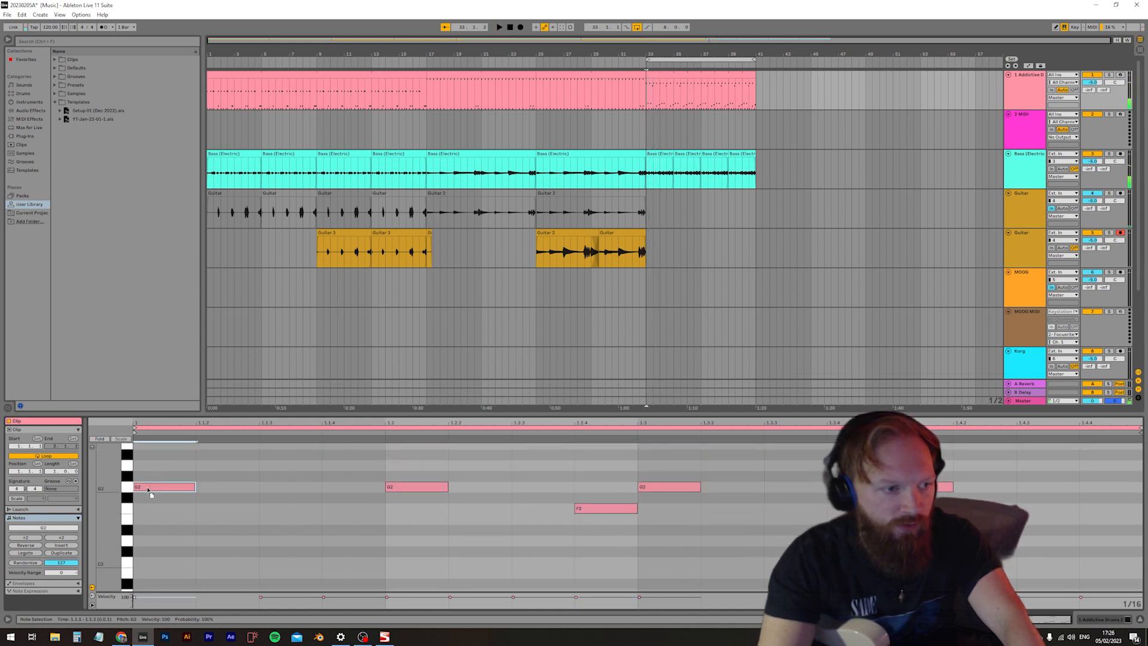
scroll(161, 556, "down", 1)
left_click_drag(164, 532, 160, 567)
Try the note at 1.2.4 on B2 and A#2 while playing the loop
scroll(625, 457, "up", 2)
left_click_drag(603, 518, 605, 454)
key("space")
scroll(608, 508, "up", 2)
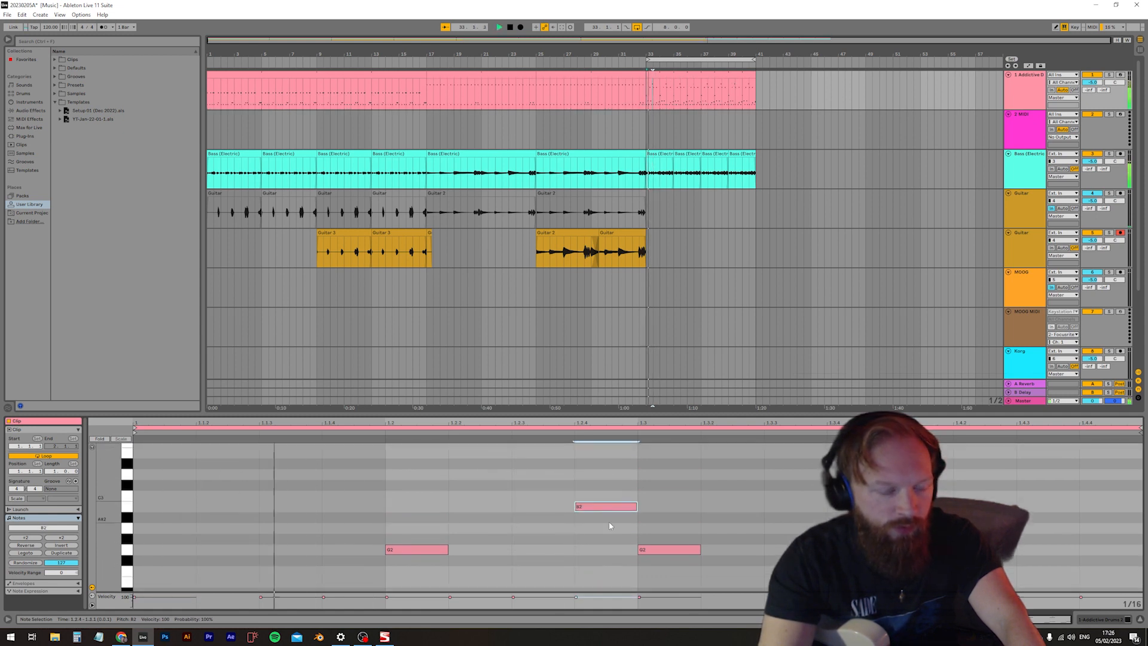
scroll(604, 512, "up", 1)
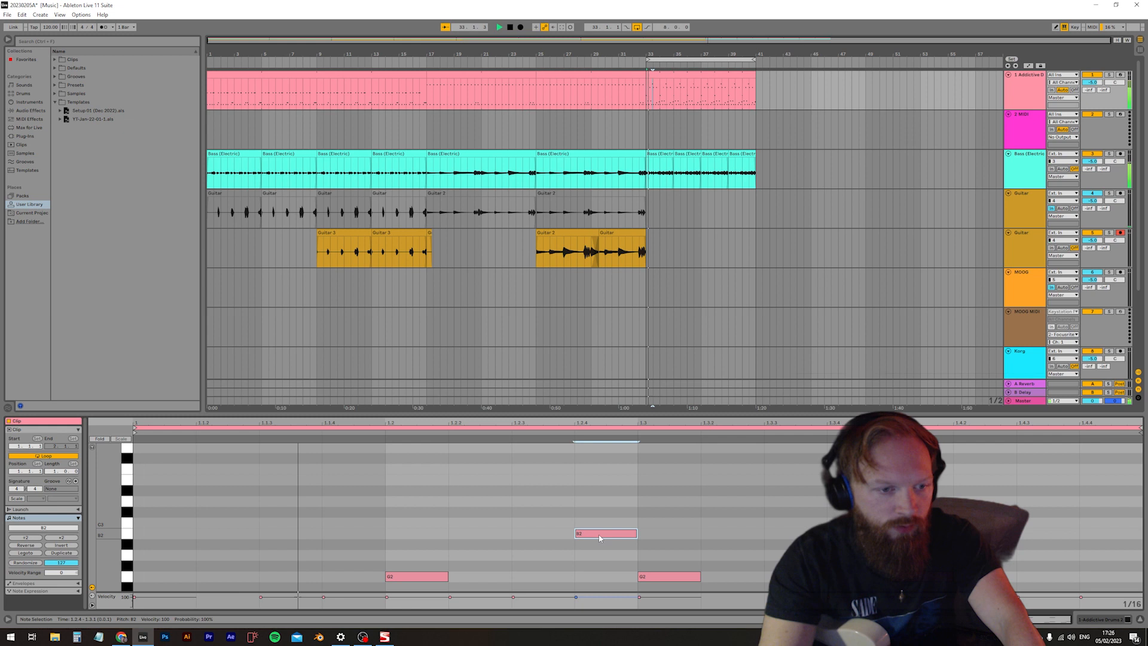
mouse_move(600, 538)
left_mouse_down()
mouse_move(609, 496)
mouse_move(603, 526)
mouse_move(617, 536)
left_mouse_up()
scroll(613, 522, "down", 1)
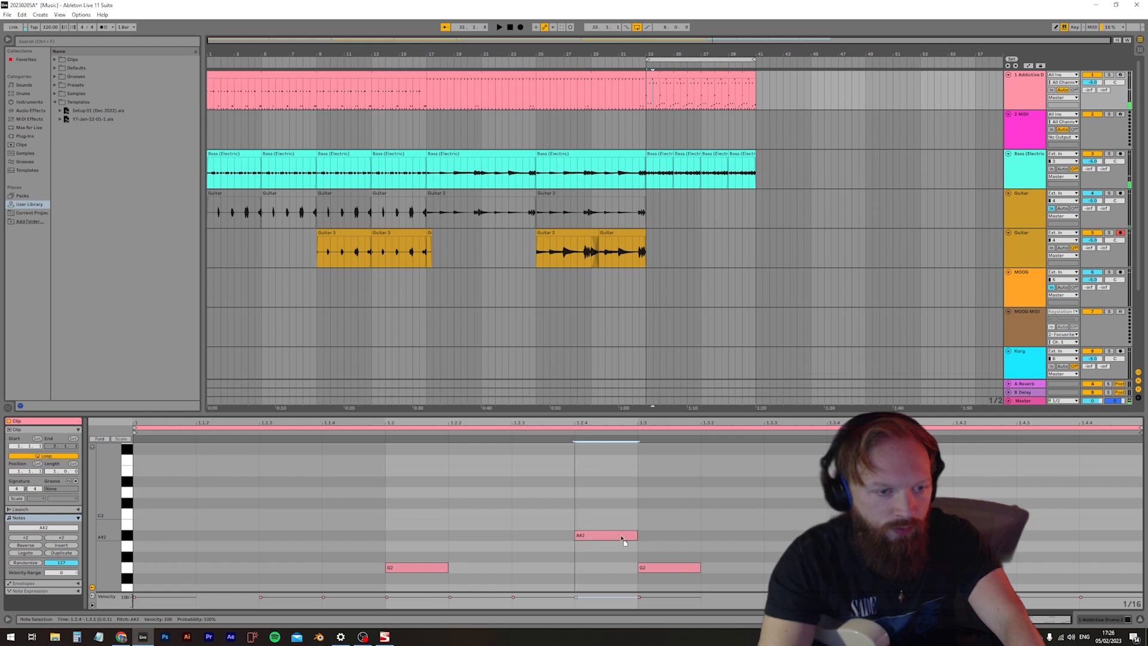
Place the note at 1.2.4 on G#2 while the loop plays
scroll(686, 525, "down", 4)
scroll(690, 513, "down", 1)
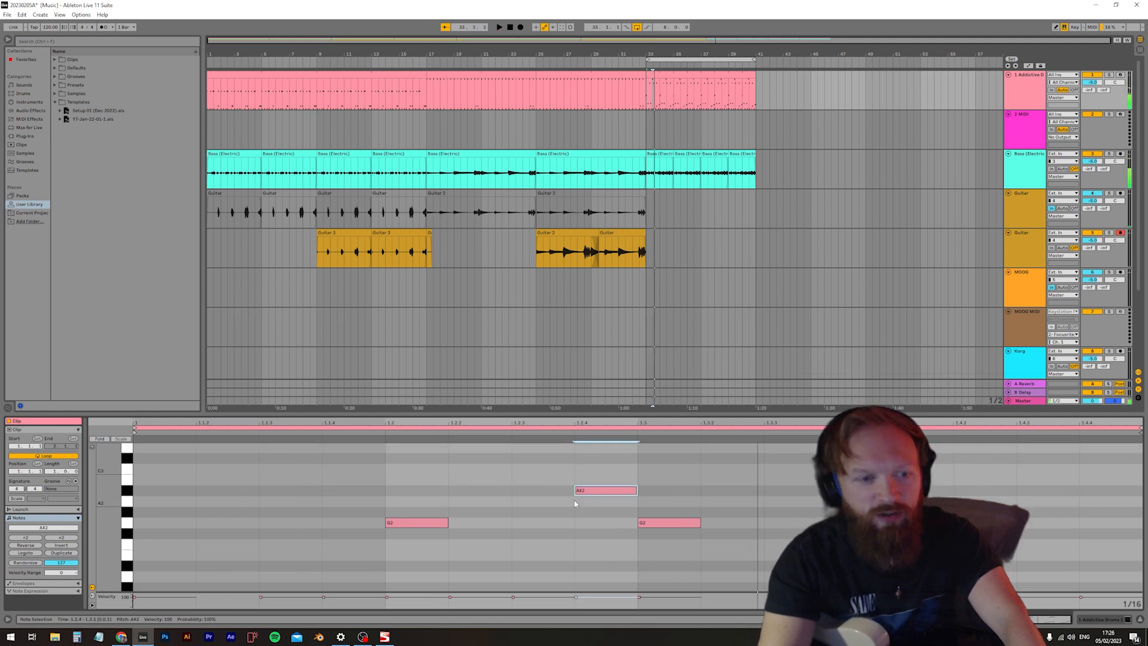
scroll(704, 531, "down", 3)
key("space")
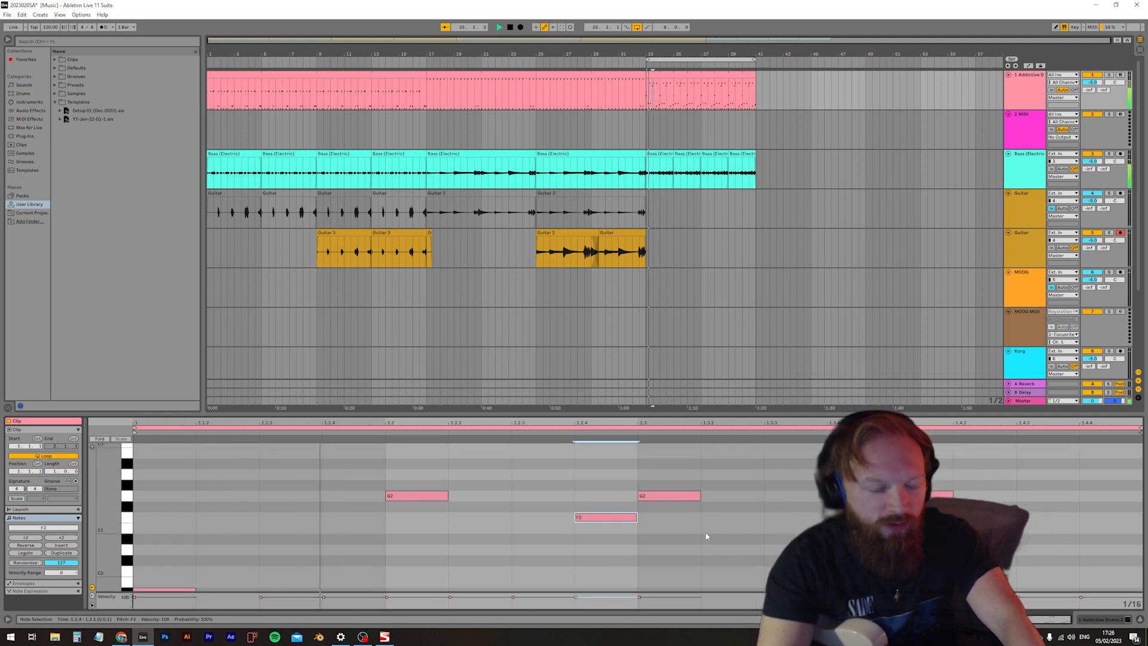
left_click_drag(593, 519, 631, 482)
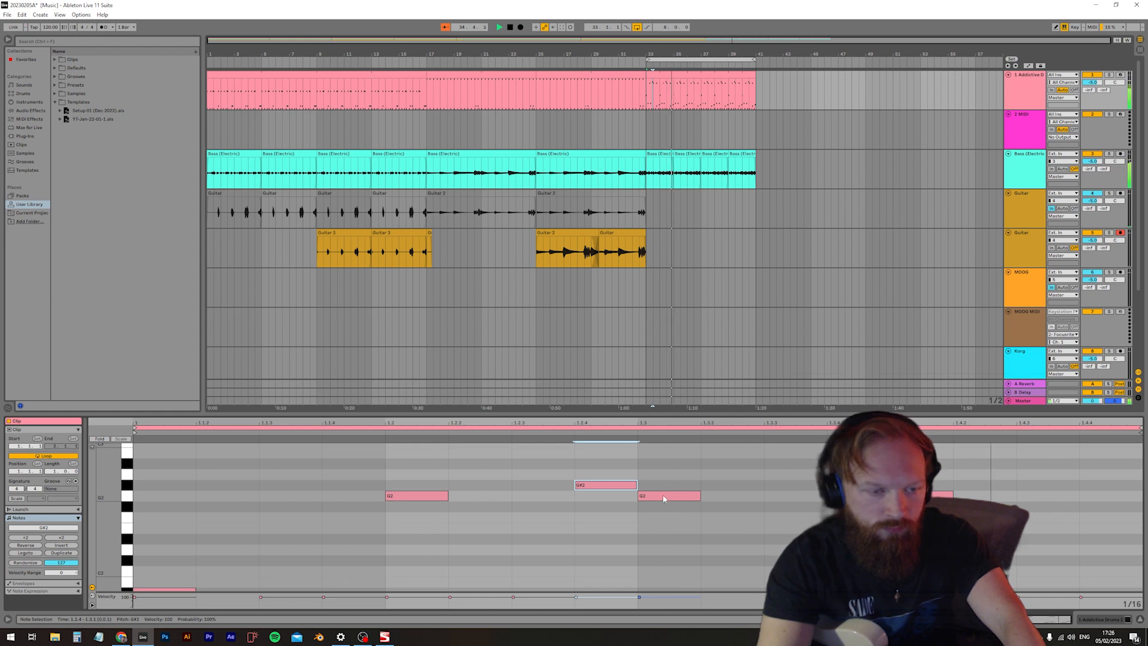
Add a G#2 note at 1.4.4 and delete the D#1 note at the same position
double_click(1085, 485)
scroll(1085, 484, "down", 5)
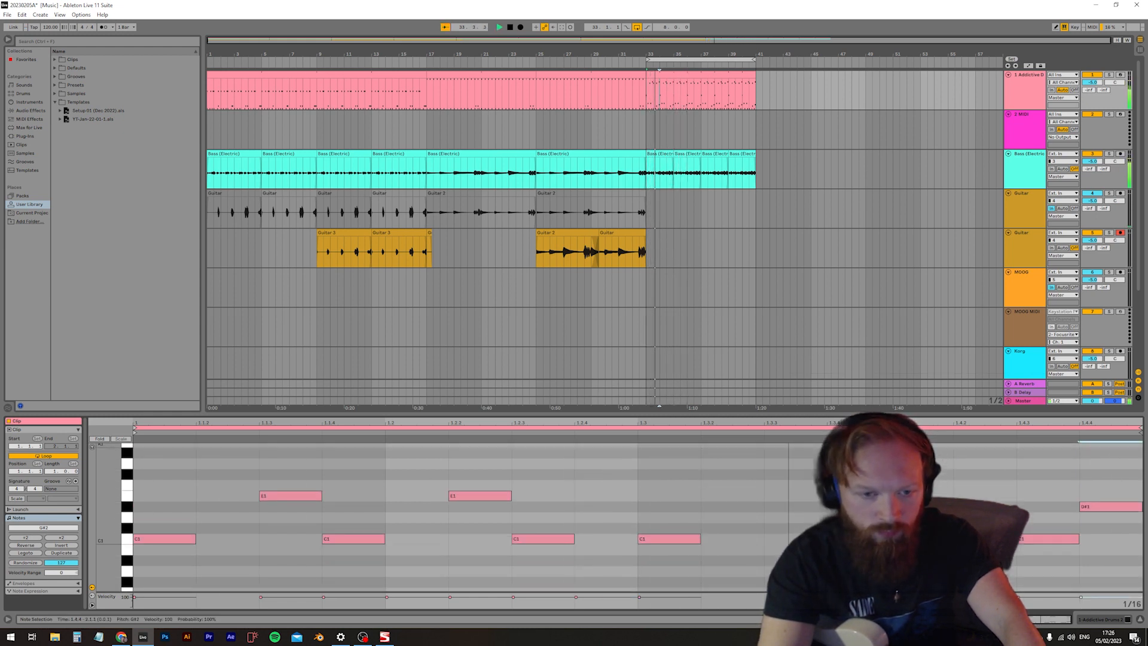
scroll(927, 501, "up", 3)
scroll(926, 500, "down", 1)
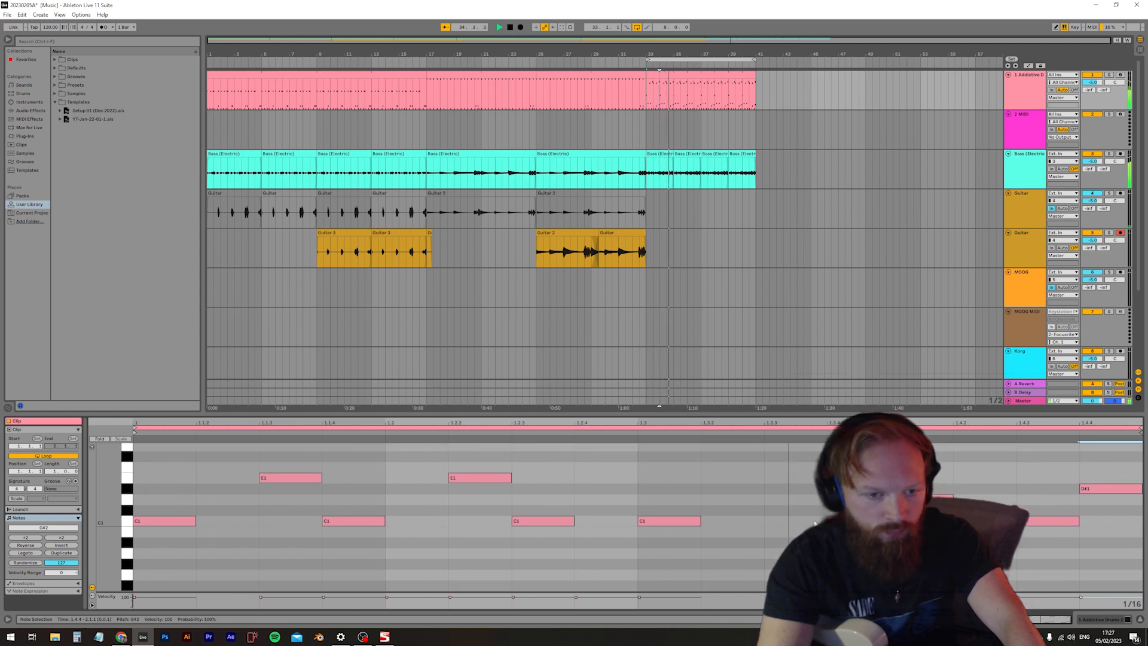
left_click(1104, 518)
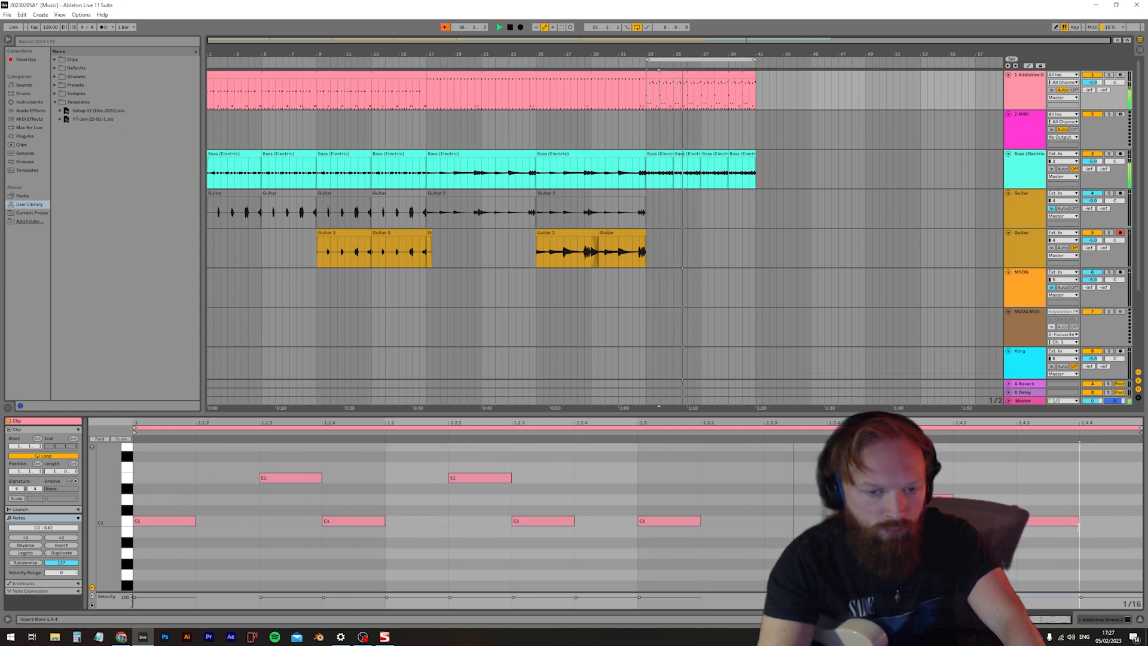
Lower the E1 note at 1.2.2 of the drum clip to D#1
scroll(1099, 527, "up", 6)
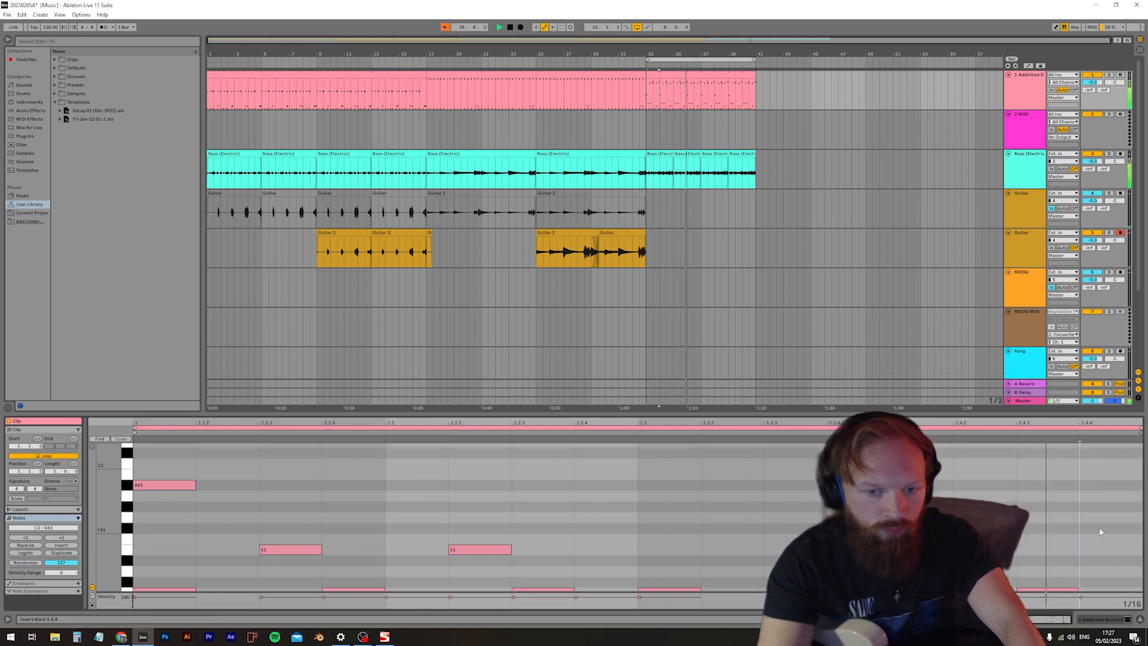
left_click(669, 73)
scroll(559, 461, "down", 2)
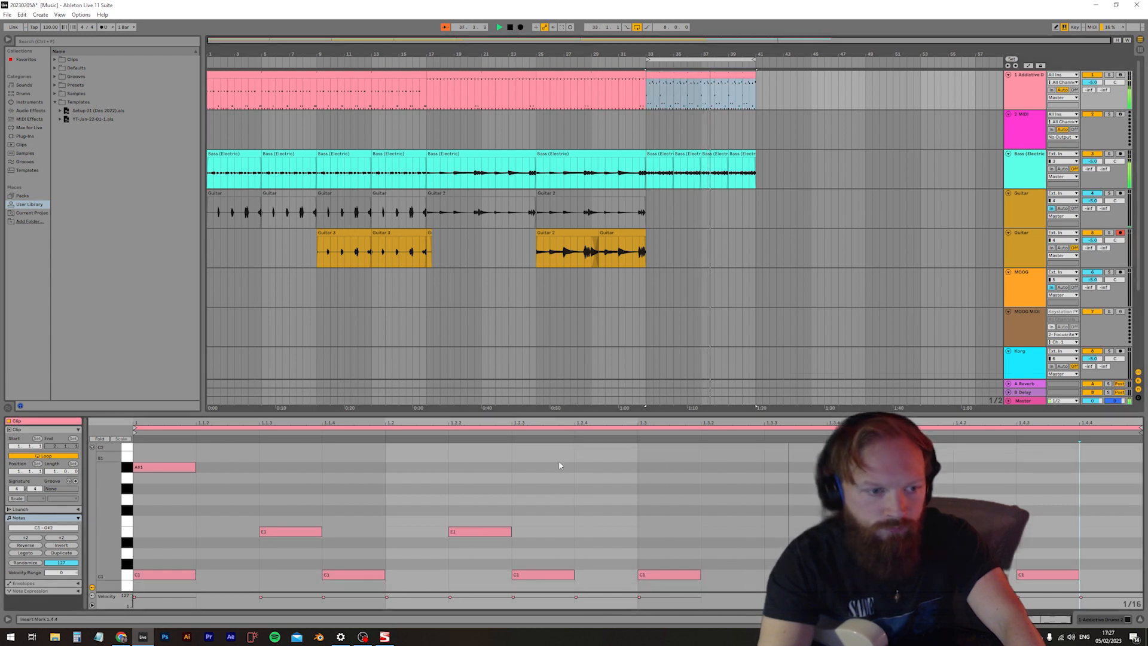
left_click_drag(483, 536, 483, 546)
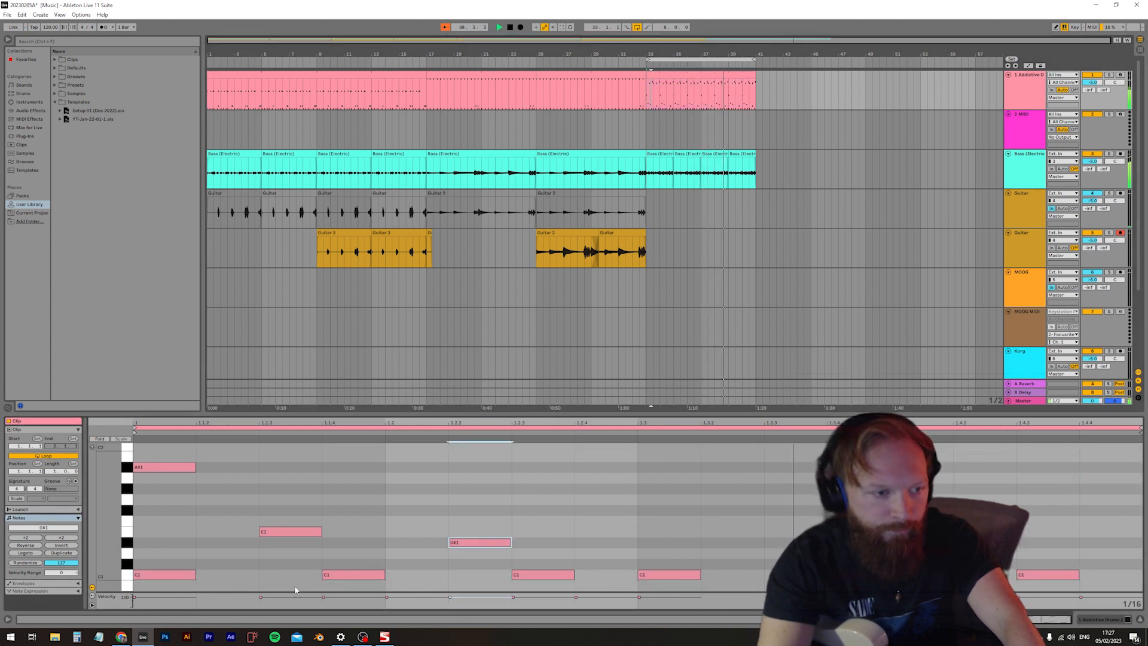
Raise the velocity of all C1 notes in the drum clip to 127
scroll(124, 575, "down", 2)
left_click(126, 557)
left_click_drag(170, 596, 179, 578)
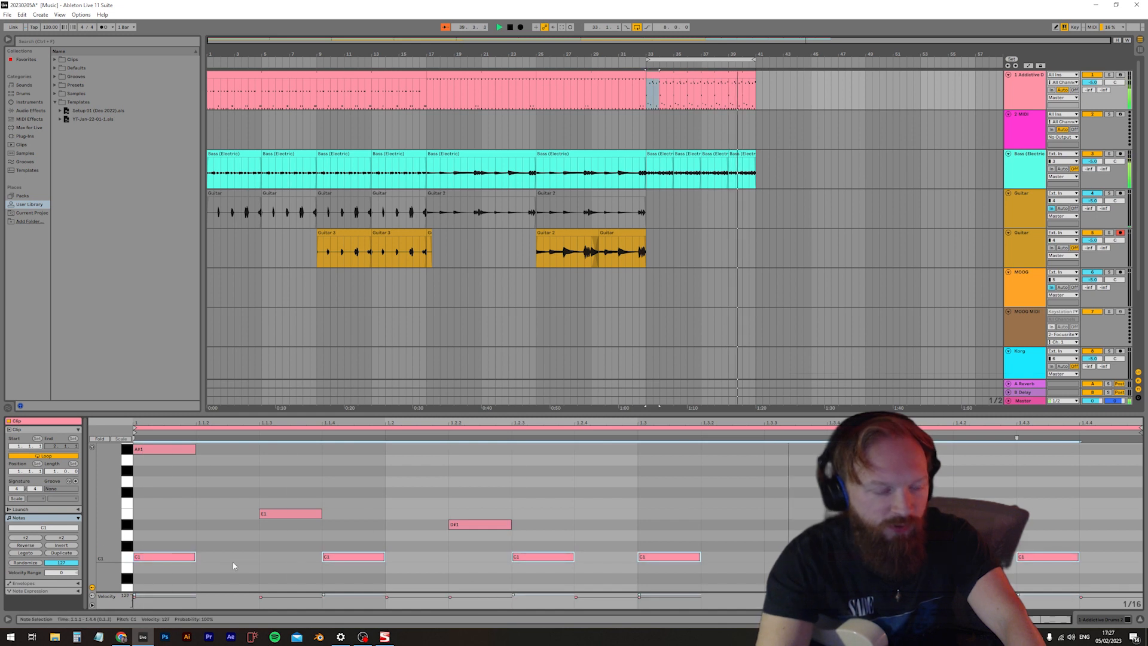
left_click(481, 524)
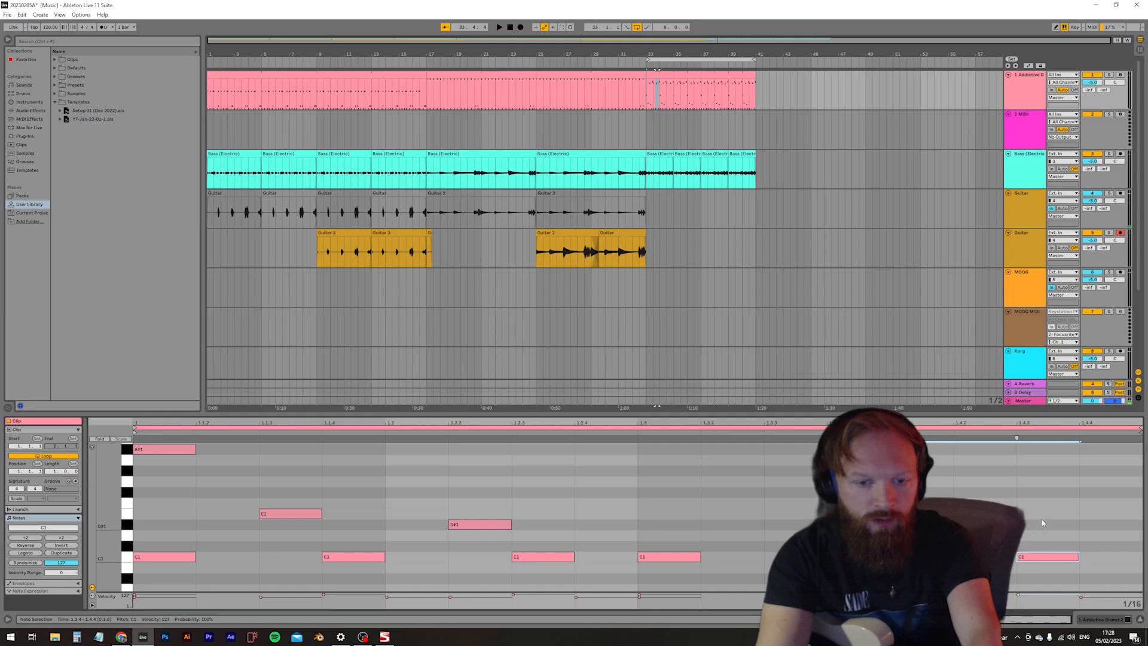
Replace the C1, D#1 and E1 notes of beats 3 and 4 with a duplicate of the first two beats and play the result
left_click_drag(1052, 510, 671, 587)
key("Delete")
left_click_drag(671, 485, 160, 566)
key("ctrl+d")
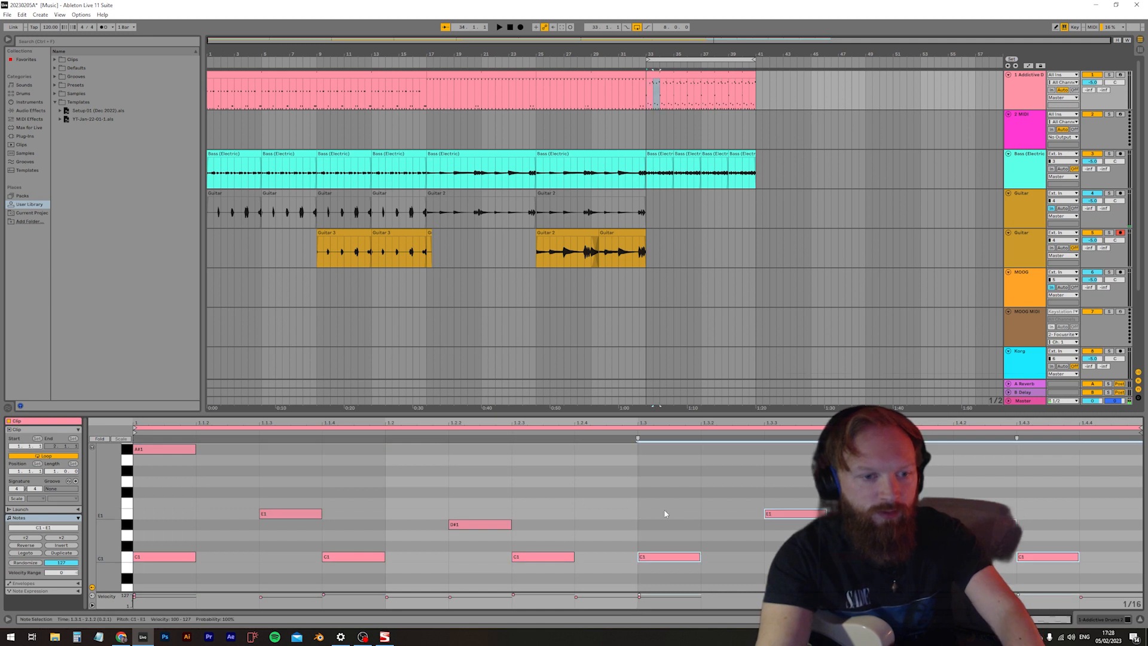
key("space")
key("space")
Set the drum clip's loop length to 4 bars
left_click(688, 84)
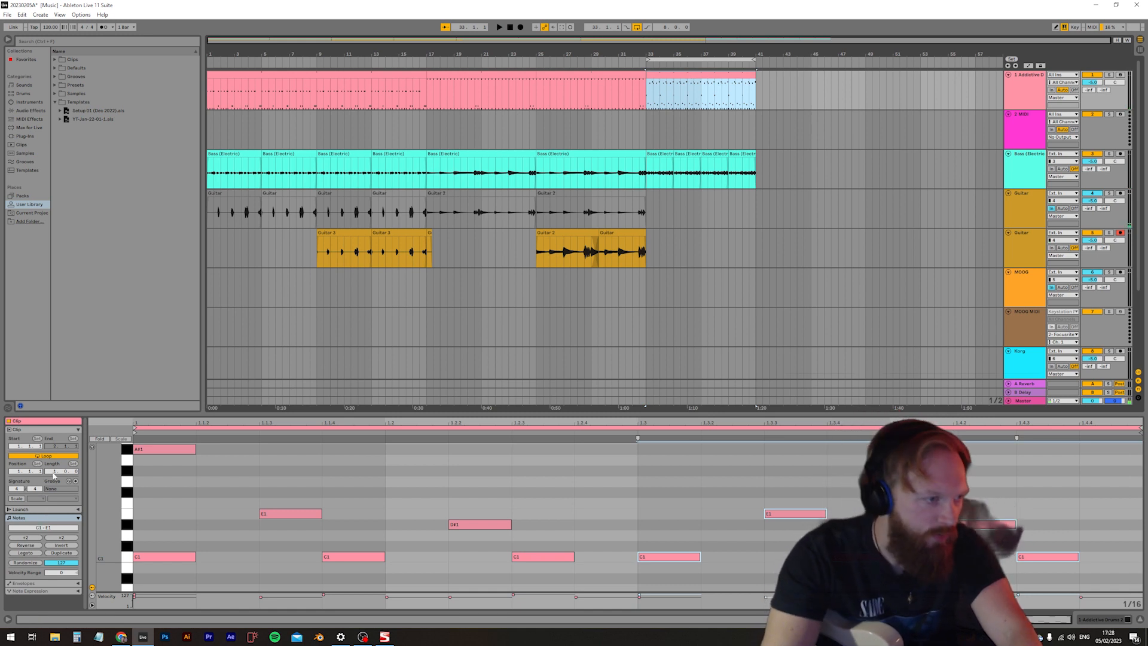
left_click(49, 477)
type("4")
key("Return")
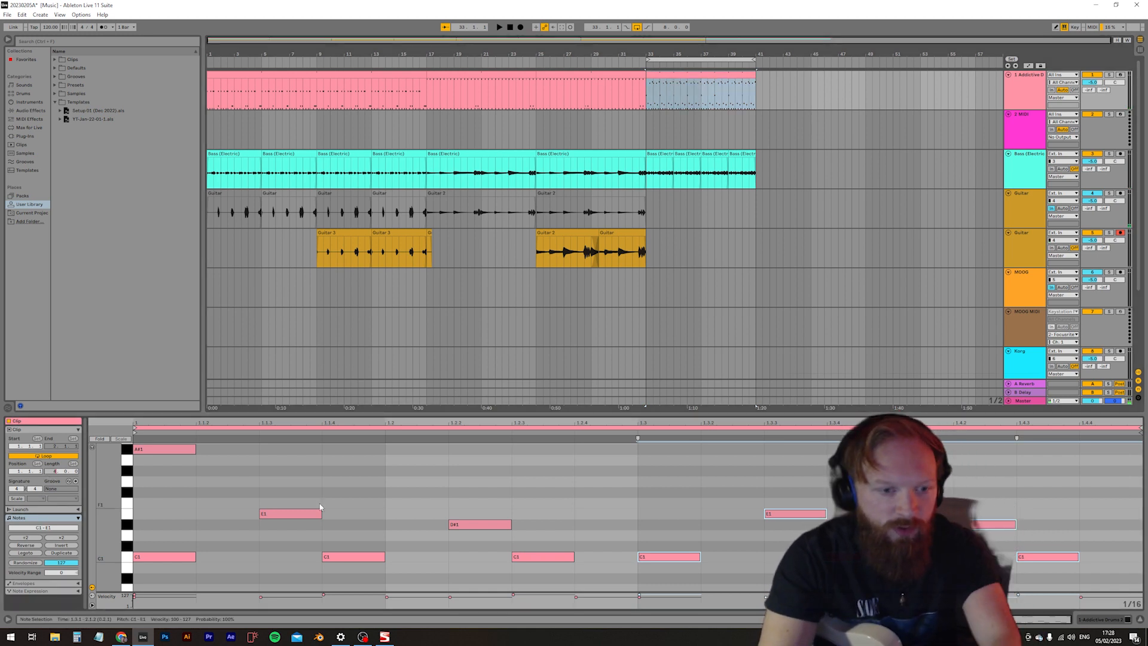
Duplicate the first bar's A#1, E1, D#1 and C1 notes across the remaining bars of the clip
scroll(447, 503, "down", 5)
left_click_drag(447, 568, 136, 482)
scroll(369, 551, "up", 3)
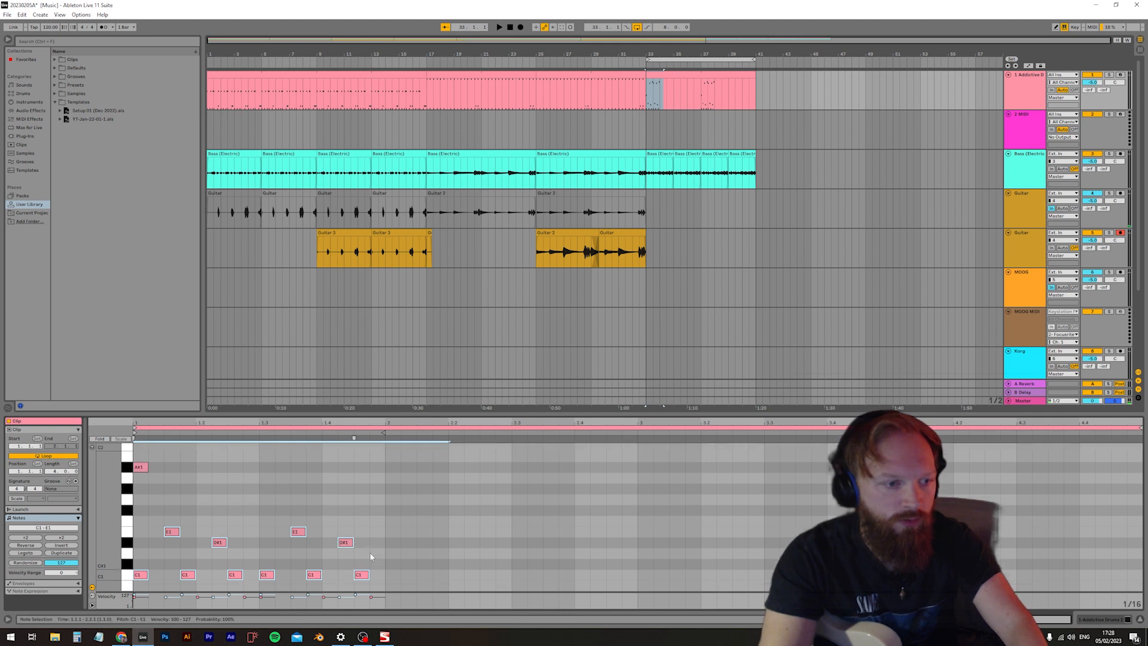
scroll(397, 551, "down", 2)
left_click_drag(413, 572, 135, 454)
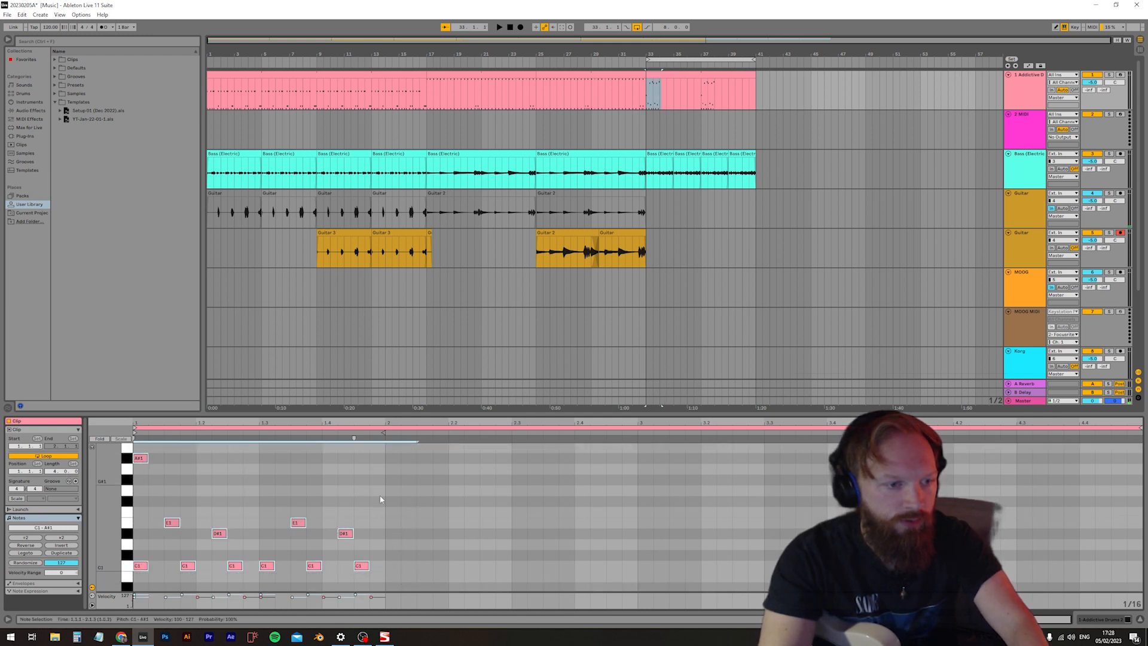
key("ctrl+d")
key("ctrl+d")
Duplicate the first bar's G2 and G#2 notes into bar 2, deleting the surplus copy after it
scroll(653, 544, "up", 7)
left_click_drag(496, 555, 227, 519)
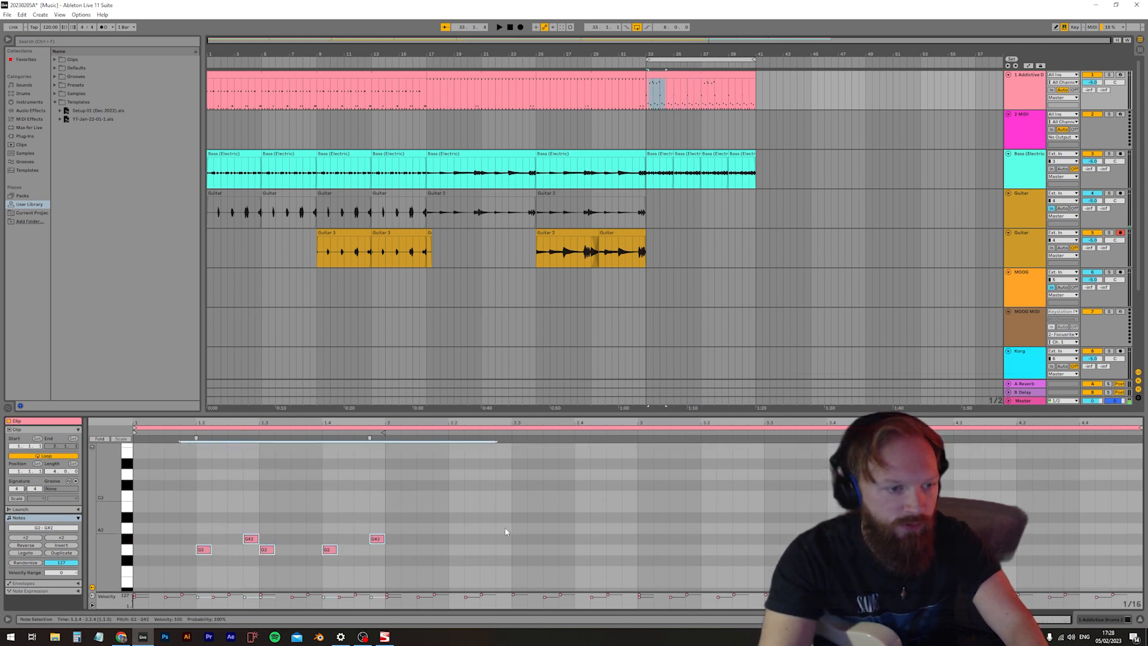
key("ctrl+d")
key("ctrl+d")
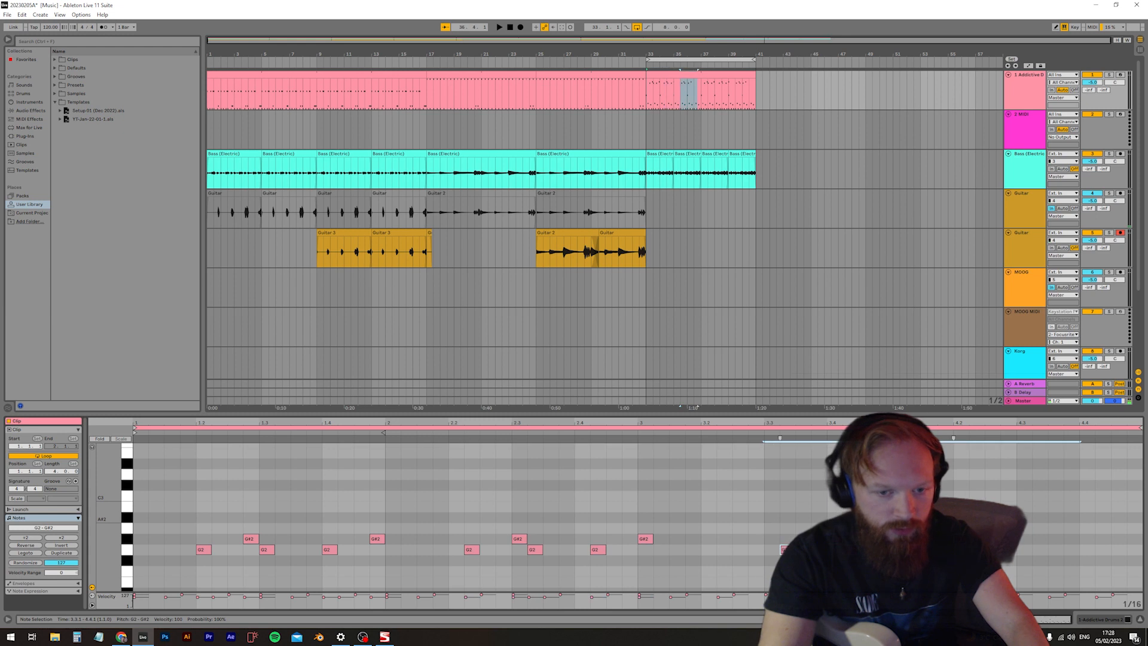
key("Delete")
Shift the copied G2 and G#2 notes to start at 2.2, duplicate them through the remaining bars and play the loop
left_click_drag(415, 515, 781, 561)
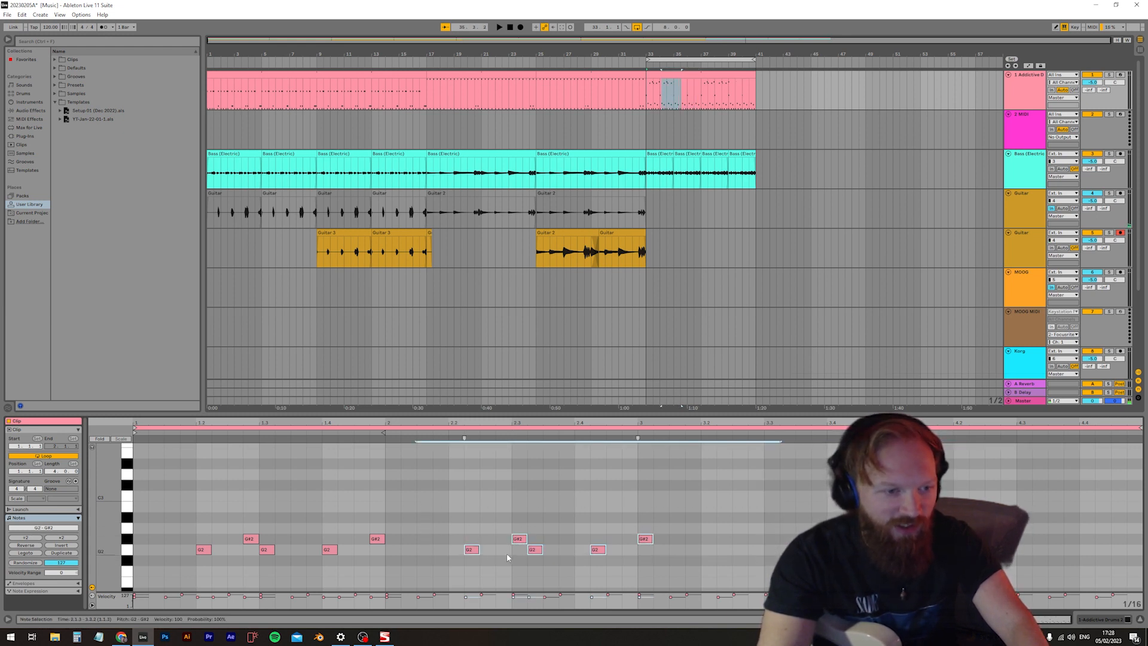
left_click_drag(469, 551, 456, 555)
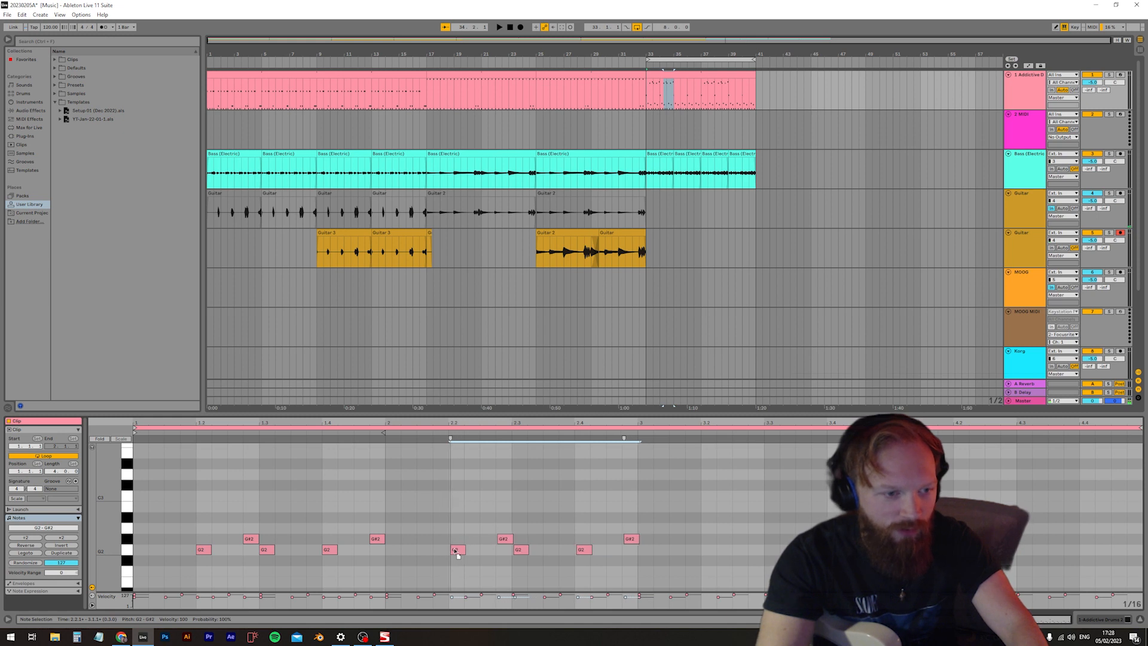
key("ctrl+d")
key("ctrl+d")
scroll(714, 532, "down", 3)
key("space")
scroll(556, 508, "down", 3)
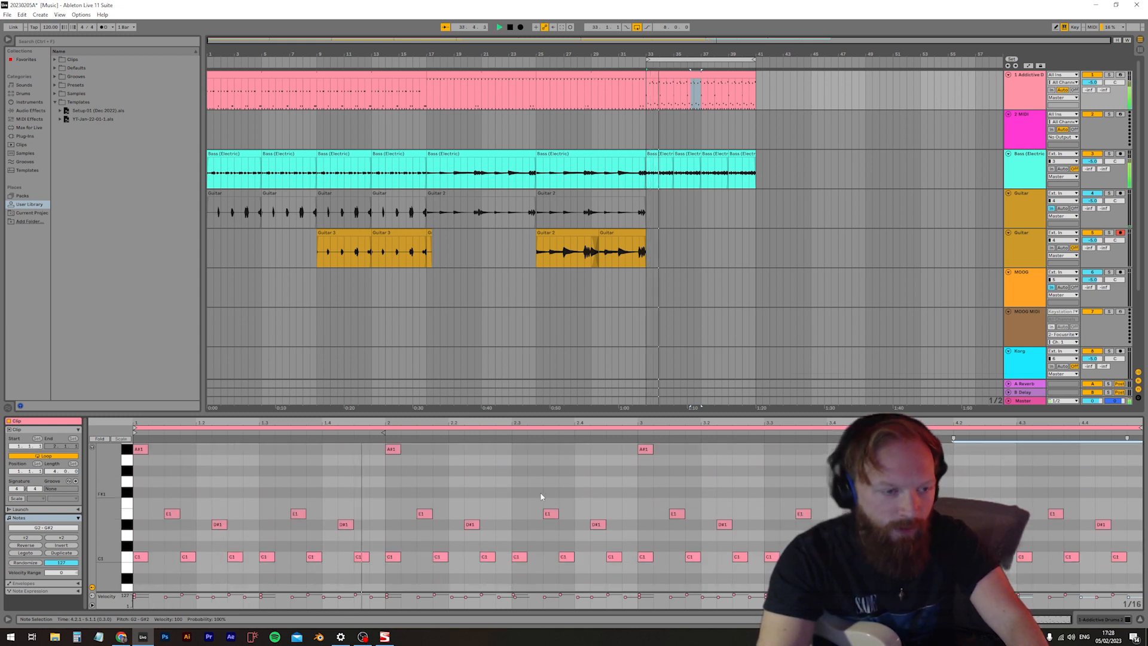
Change the C1 note at 2.1.4 to D#1 while auditioning the loop
key("space")
key("space")
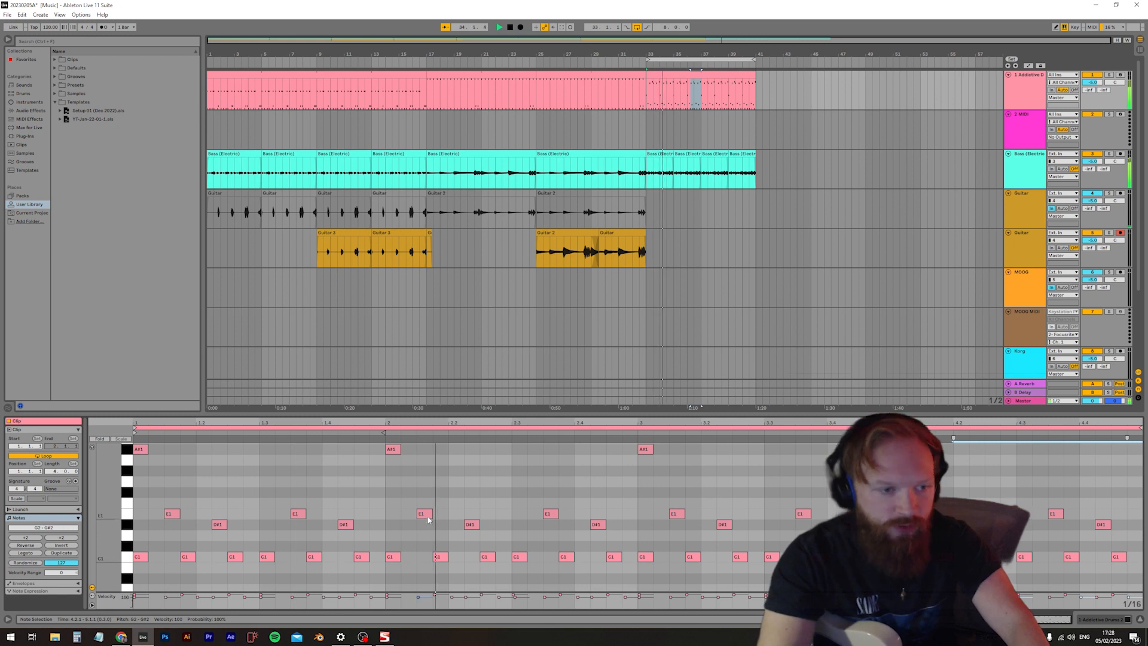
left_click_drag(435, 557, 443, 525)
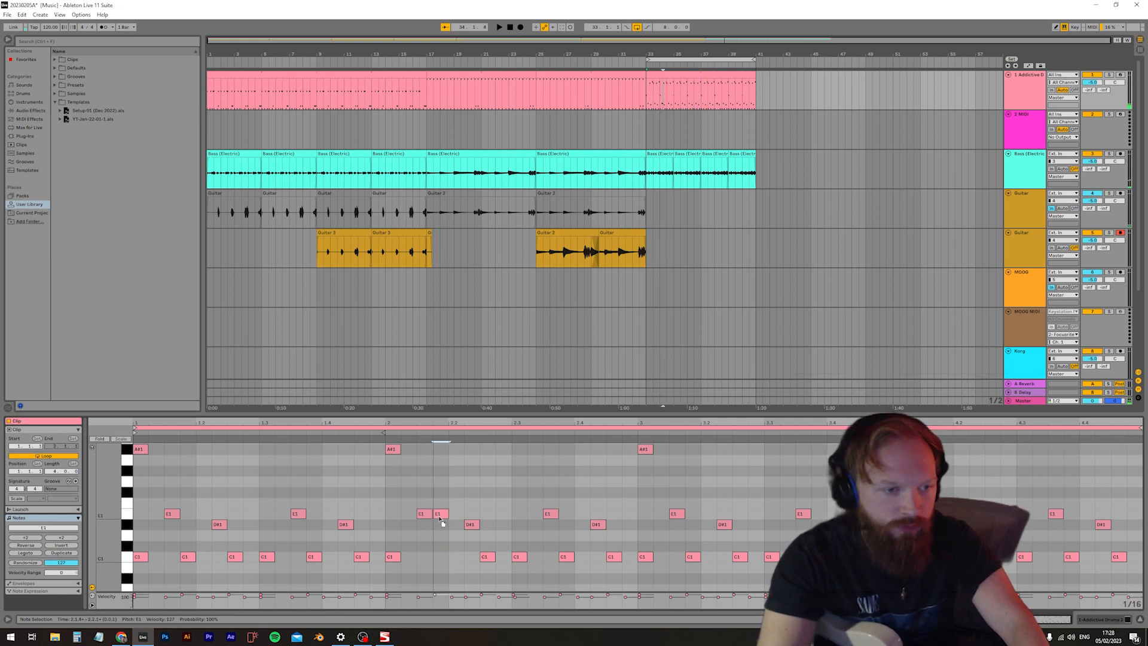
scroll(455, 532, "down", 1)
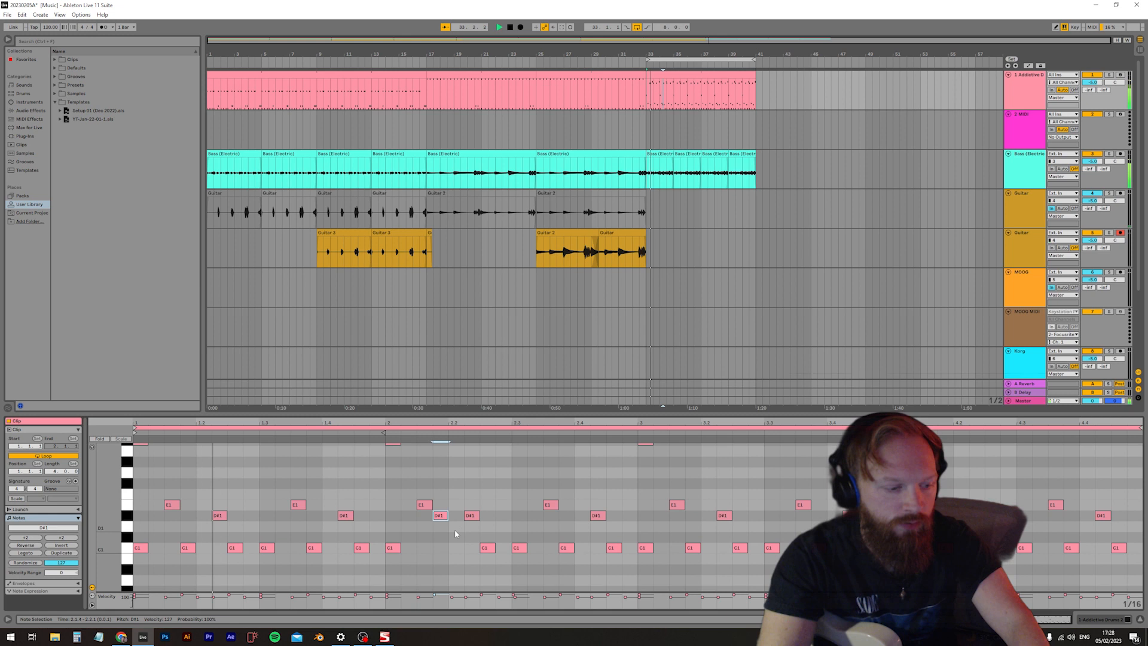
key("q")
key("q")
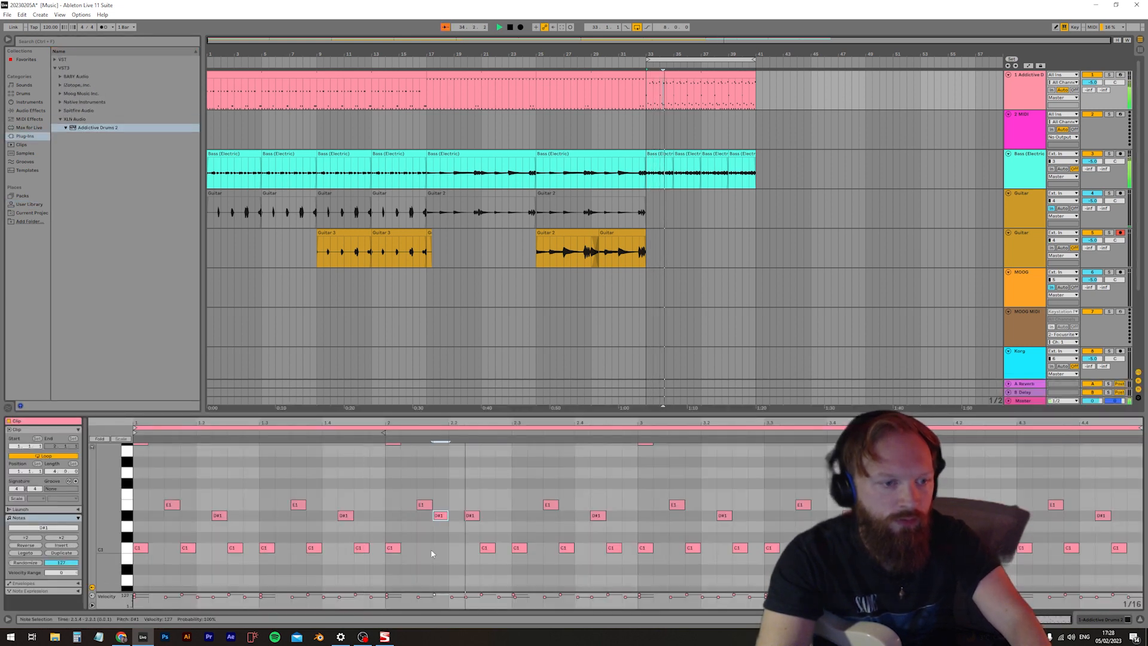
Add a C1 note at 2.2 and delete the D#1 note at 2.2.2 and the C1 note at 2.2.3
key("space")
double_click(455, 558)
key("space")
double_click(487, 547)
scroll(485, 543, "up", 2)
scroll(486, 542, "down", 3)
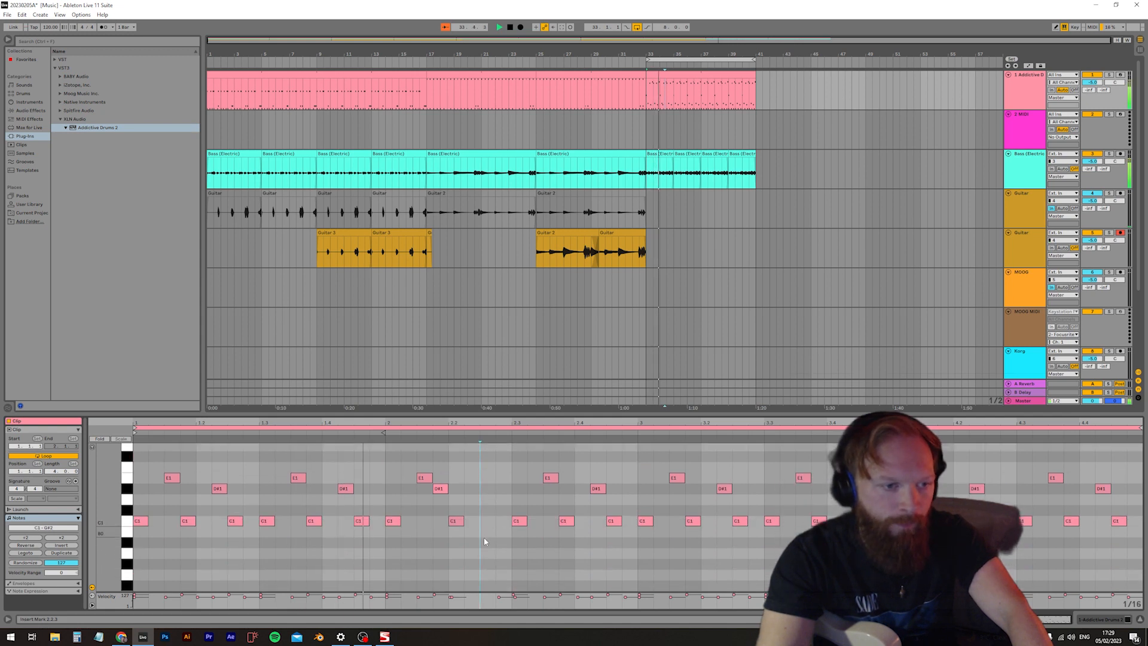
Rearrange the end of bar 2 with D#1 at 2.3.4 instead of 2.4.2, and C1 at 2.4 instead of 2.3.4 and 2.4.3
scroll(477, 522, "up", 2)
double_click(487, 507)
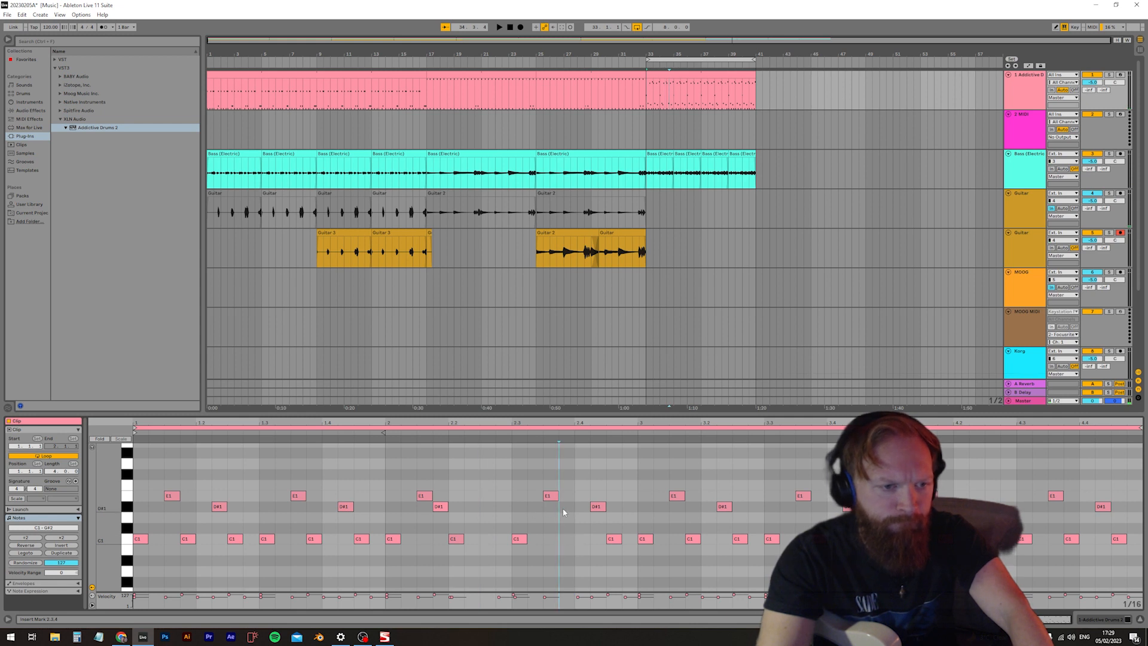
left_click(584, 535)
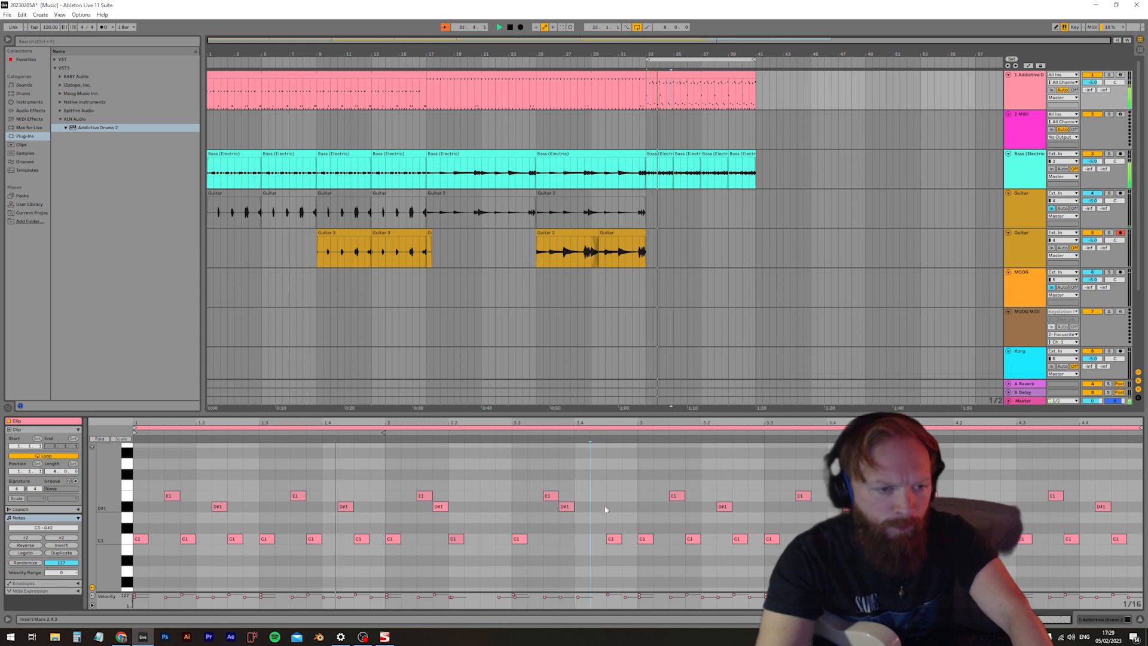
double_click(575, 538)
double_click(613, 539)
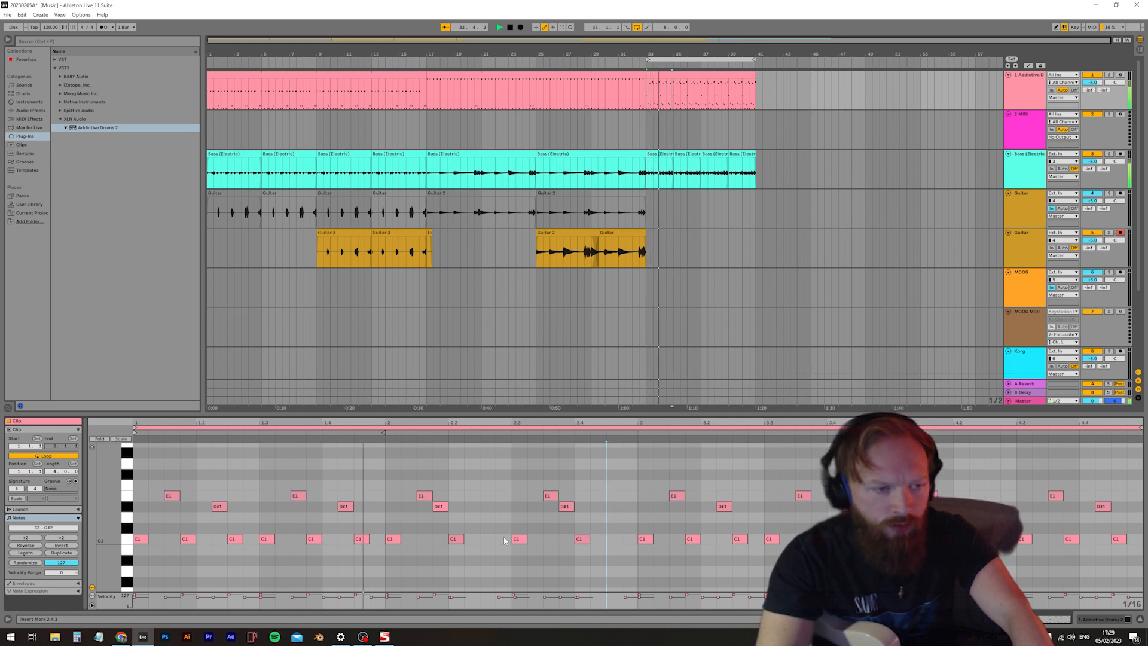
Add a D#1 note at 2.2.3 and a D1 note at 2.2.4, and play the loop
double_click(486, 507)
key("space")
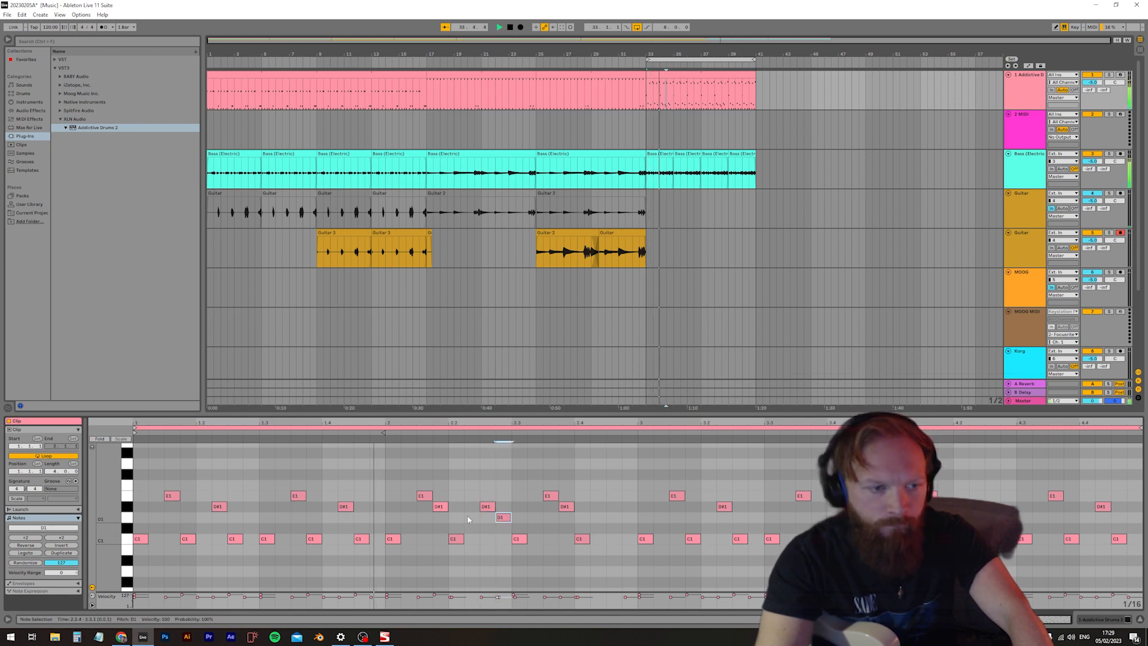
Delete E1 at 2.3.3 and D#1 at 2.3.4, and replace the C1 note at 2.4 with C1 notes at 2.3.4 and 2.4.3
left_click(549, 496)
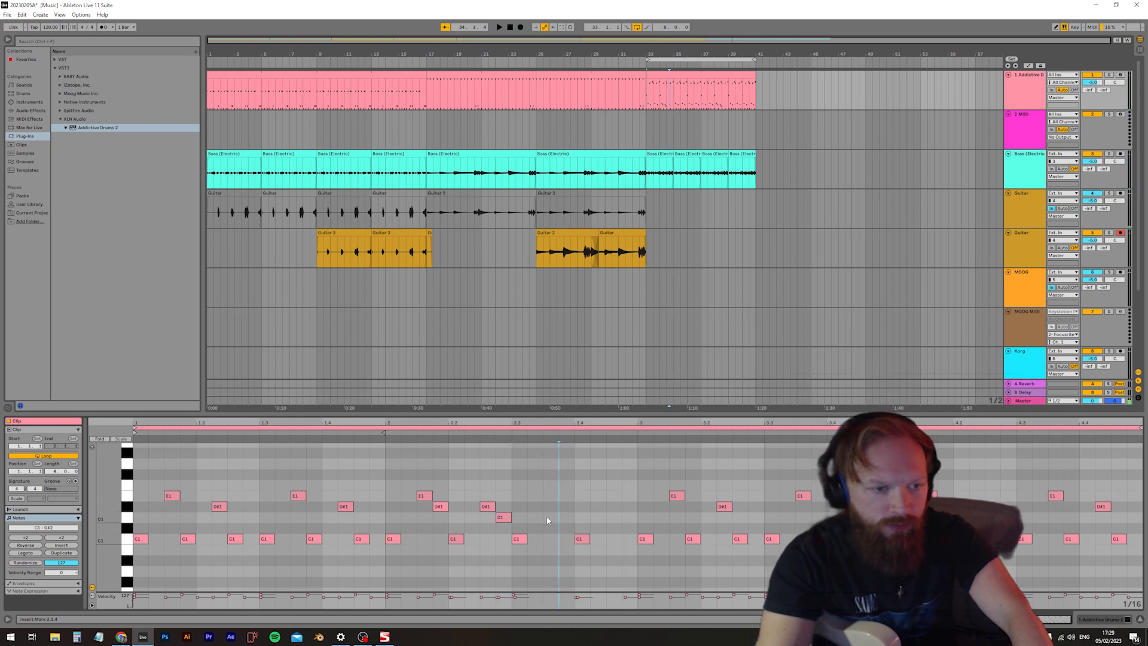
double_click(568, 539)
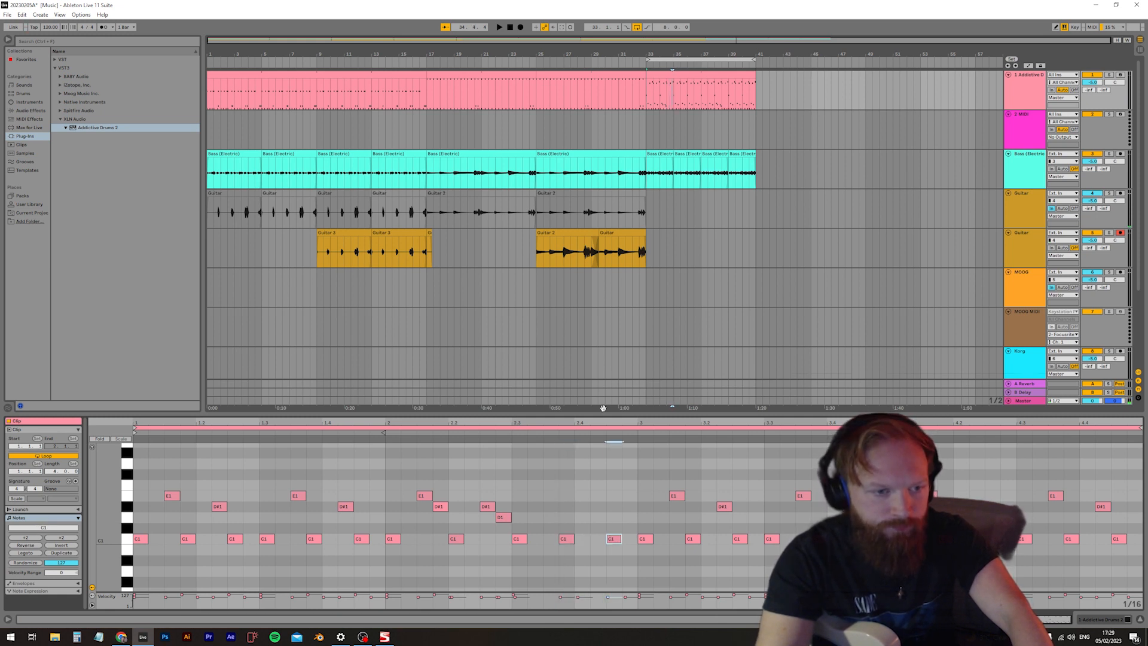
scroll(587, 491, "up", 1)
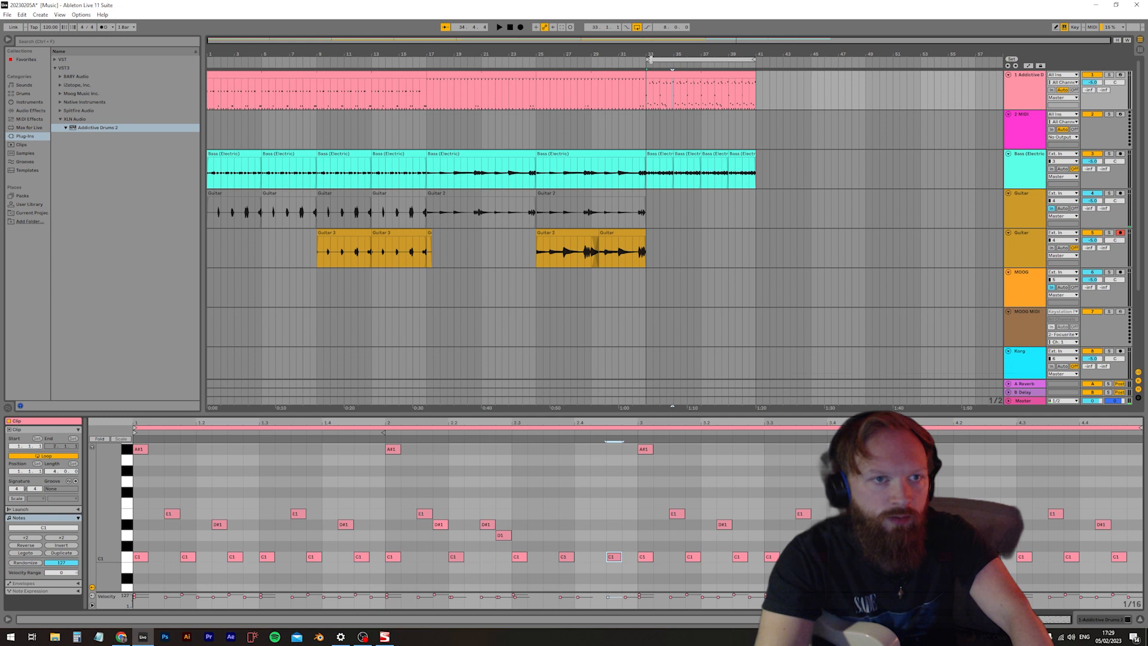
Loop playback over bar 34 only and move the G#2 note from 2.2.4 to 2.3
left_click_drag(650, 59, 655, 60)
key("space")
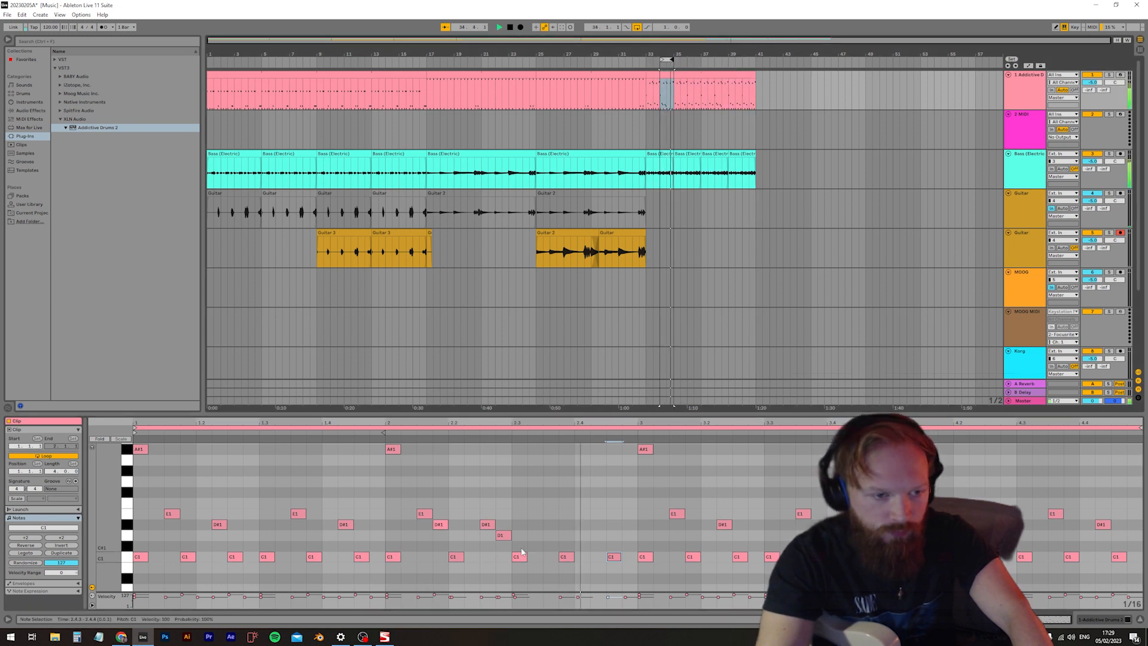
scroll(519, 551, "down", 1)
left_click(504, 527)
scroll(515, 553, "up", 6)
left_click(516, 515)
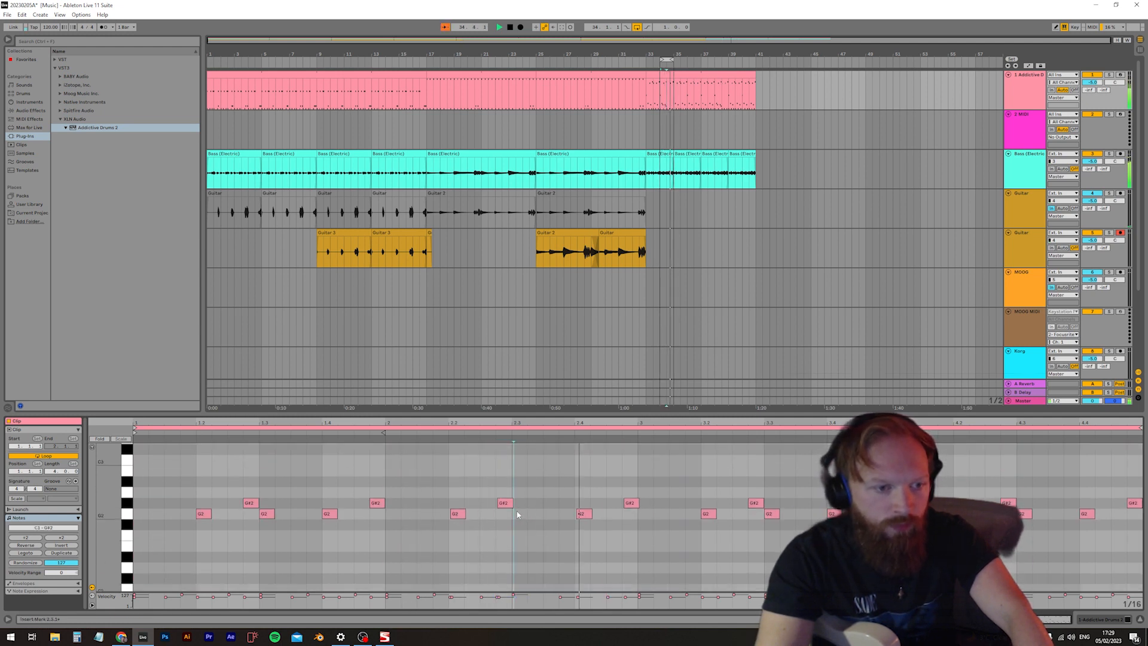
left_click(508, 504)
left_click_drag(507, 507, 527, 509)
Add D1 notes at 2.3.3, 2.4.2 and 2.4.4 while the loop plays
scroll(539, 505, "down", 6)
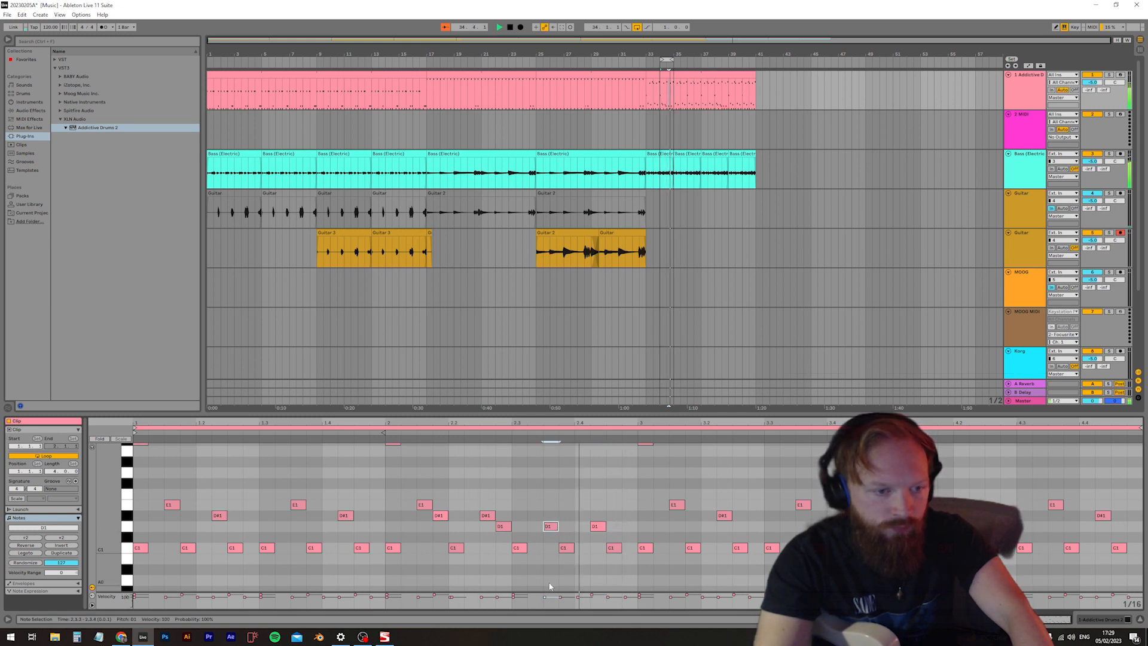
double_click(627, 527)
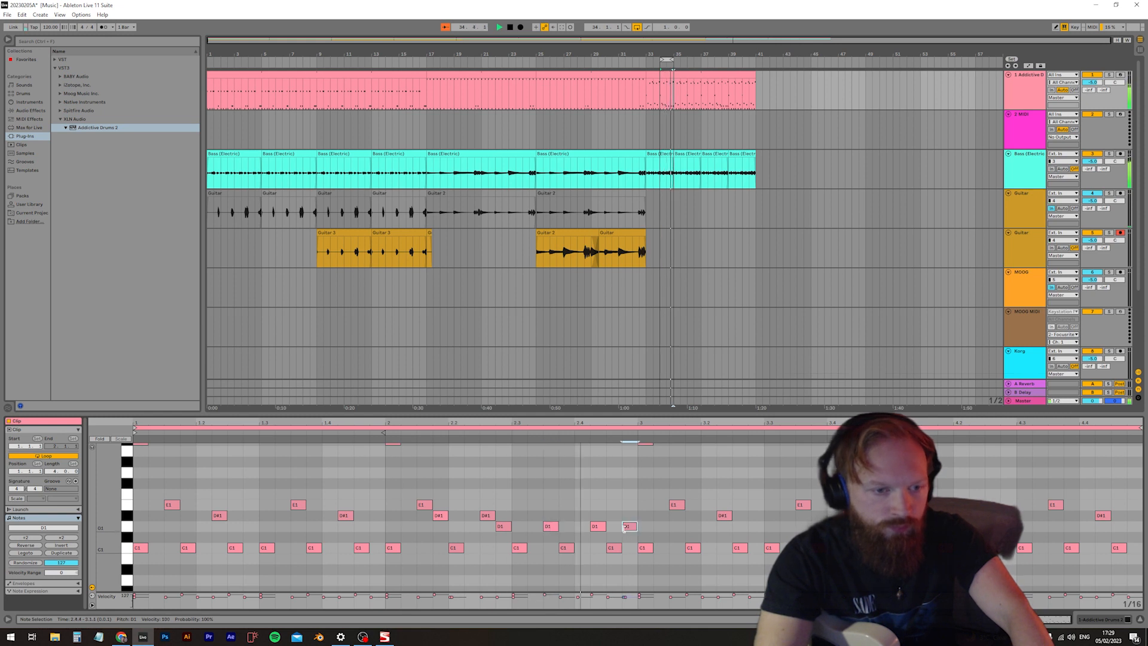
scroll(630, 520, "up", 5)
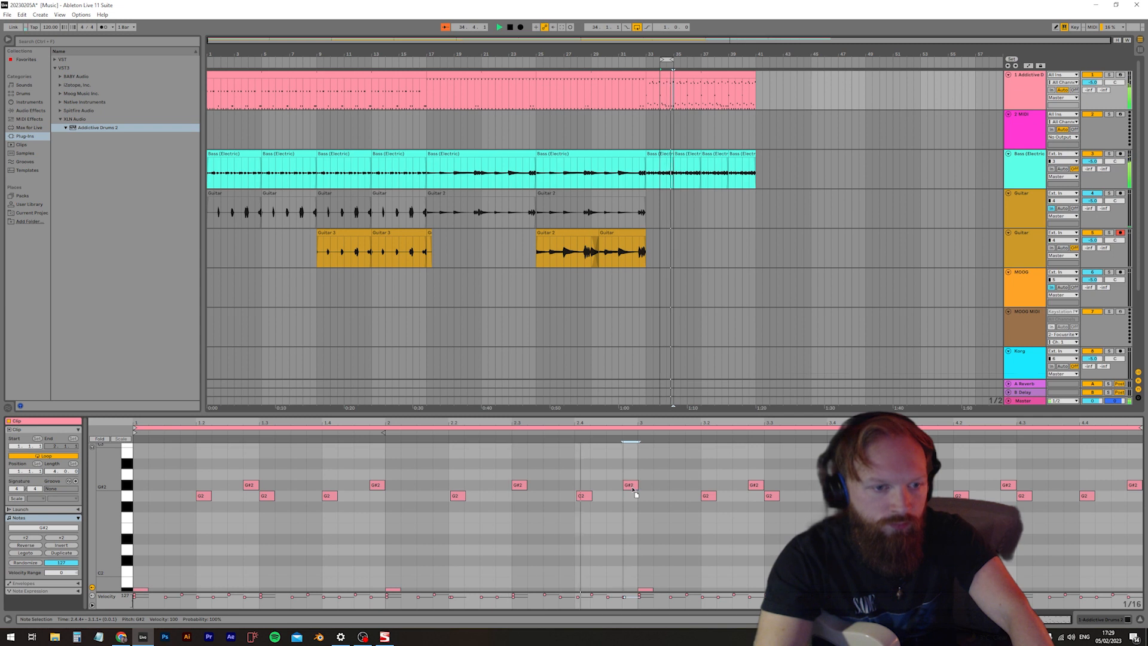
scroll(615, 514, "down", 5)
left_click(605, 534)
Delete all the old notes in bars 3 and 4 of the drum clip
scroll(605, 496, "down", 3)
left_click_drag(639, 551, 1139, 494)
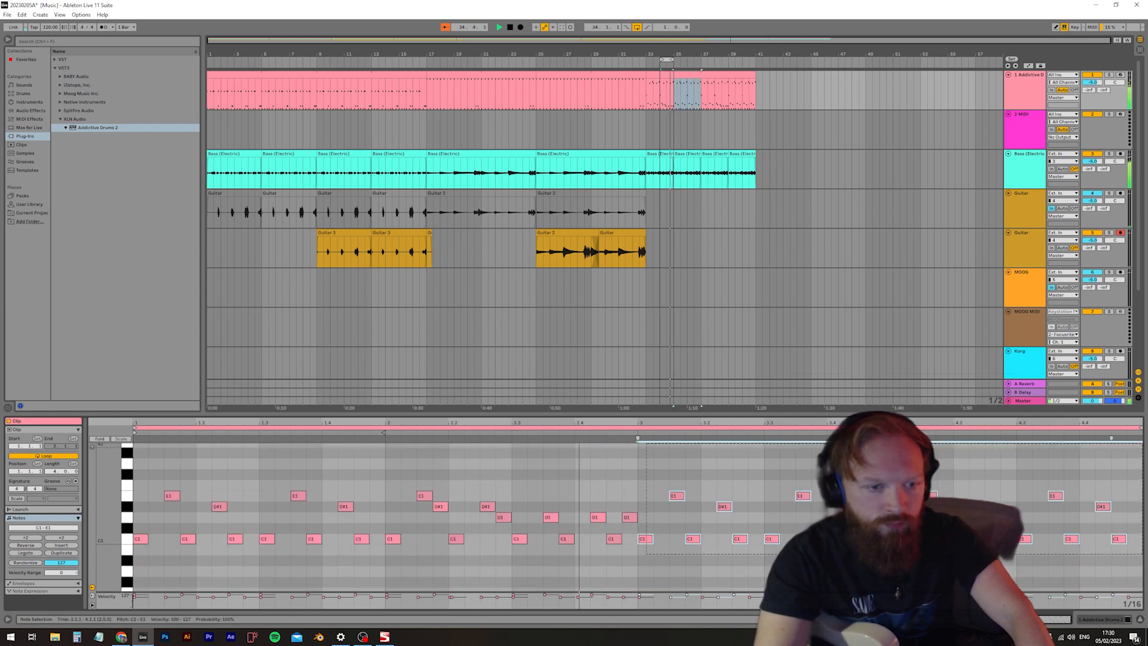
scroll(619, 502, "up", 2)
key("Delete")
scroll(658, 520, "up", 4)
left_click_drag(686, 545, 1138, 491)
key("Delete")
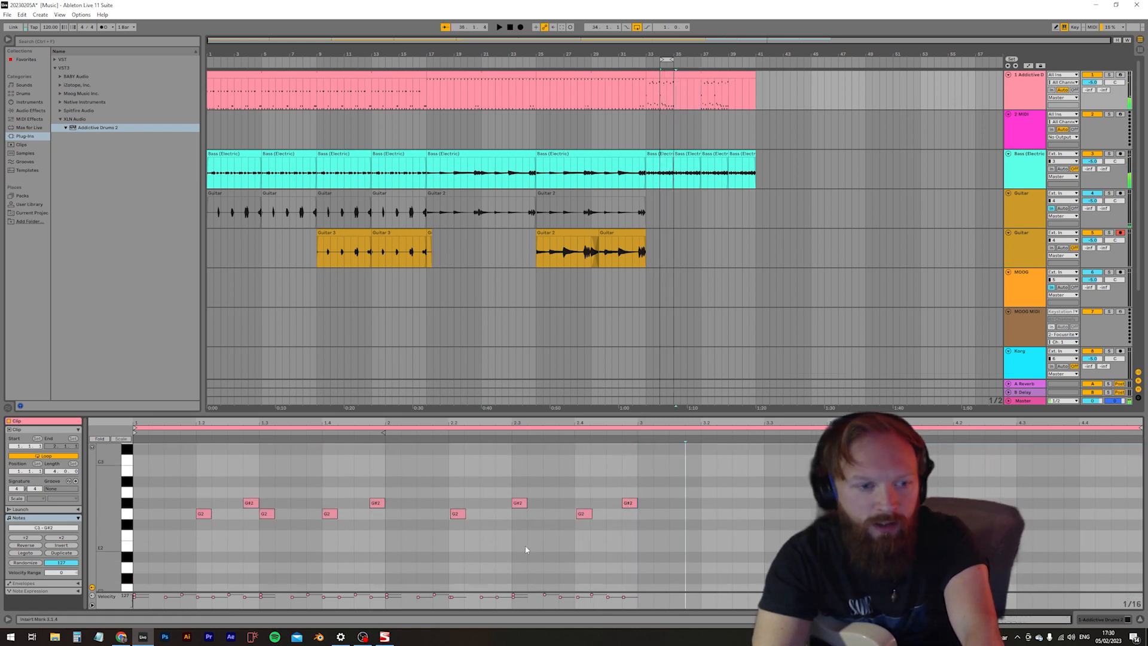
Stop playback and copy all the drum notes of bars 1 and 2 into bars 3 and 4 of the clip
left_click_drag(137, 544, 687, 493)
key("space")
scroll(280, 530, "down", 5)
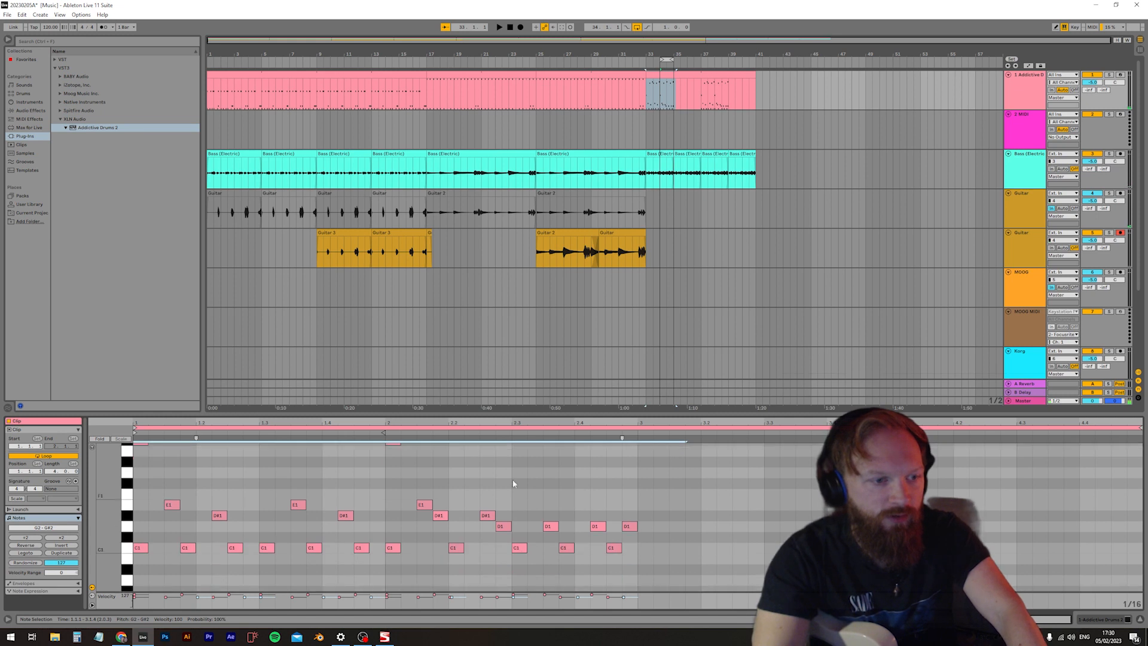
left_click_drag(684, 446, 77, 592)
scroll(572, 525, "up", 5)
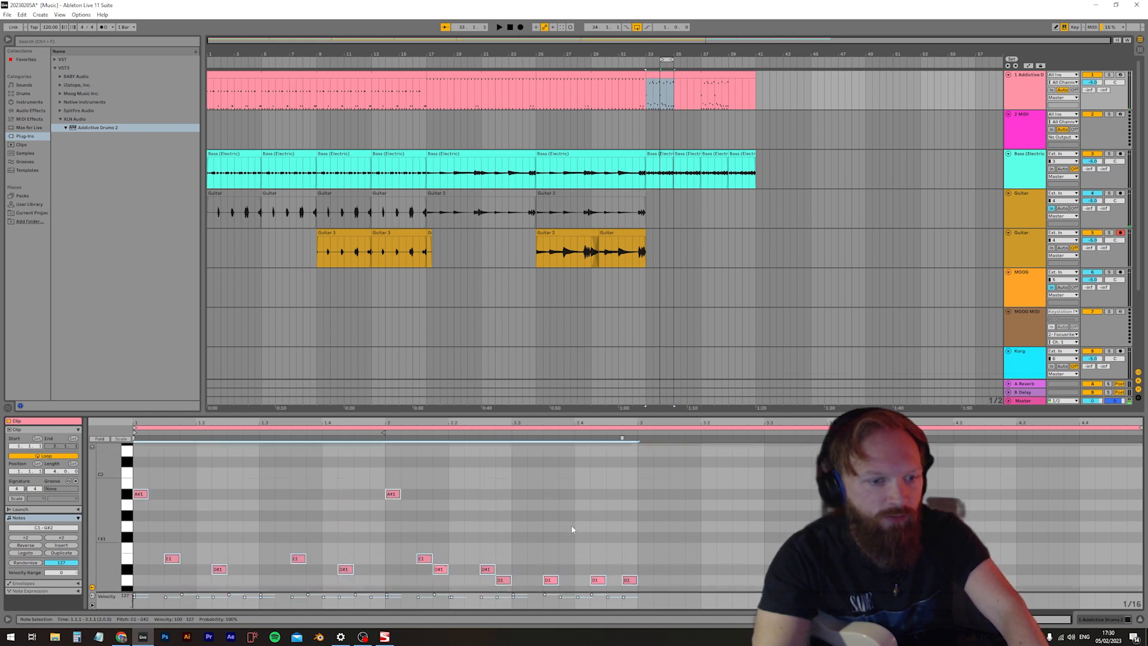
left_click(637, 519)
scroll(654, 519, "down", 5)
key("ctrl+v")
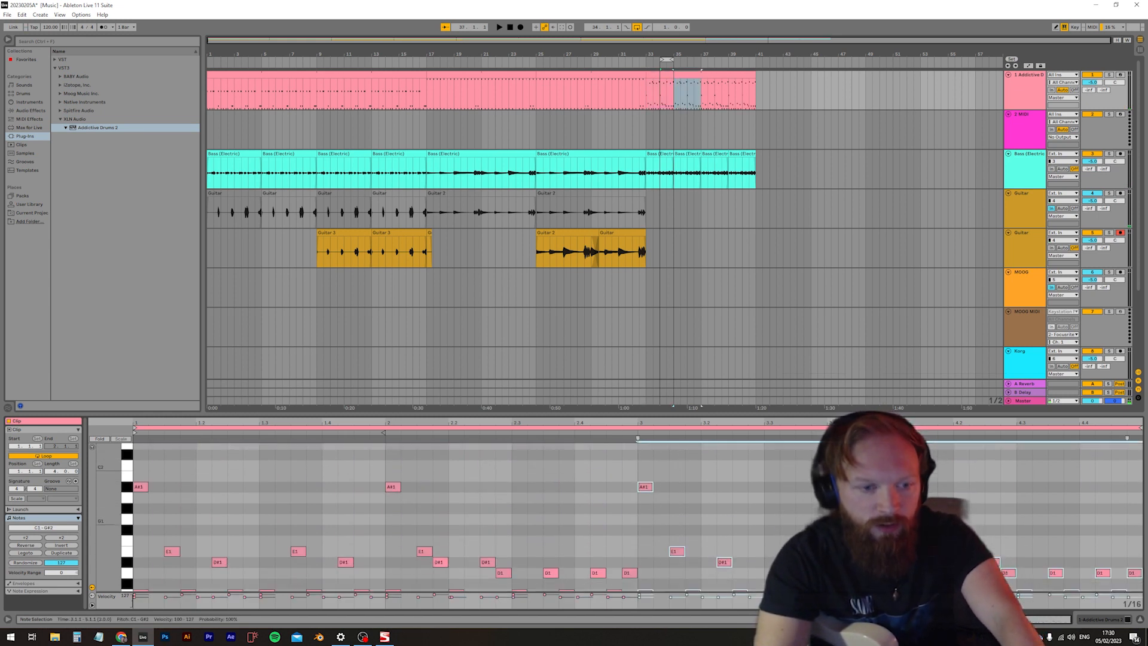
Loop playback over bars 33 and 34, and save the Live set
left_click(662, 59)
key("space")
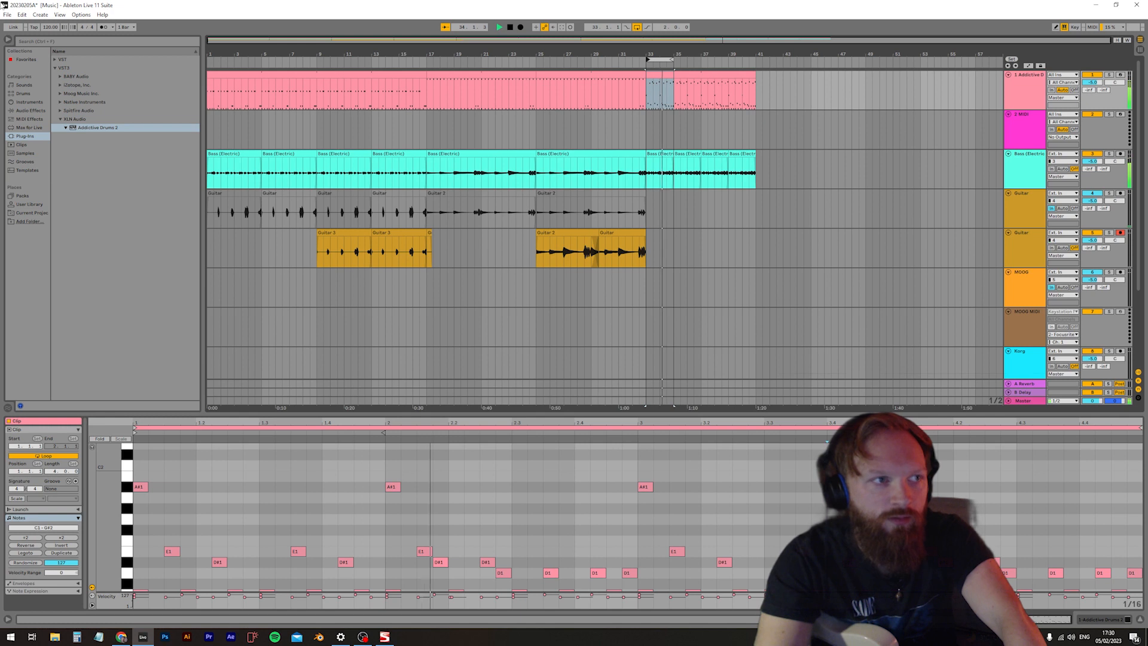
left_click(7, 14)
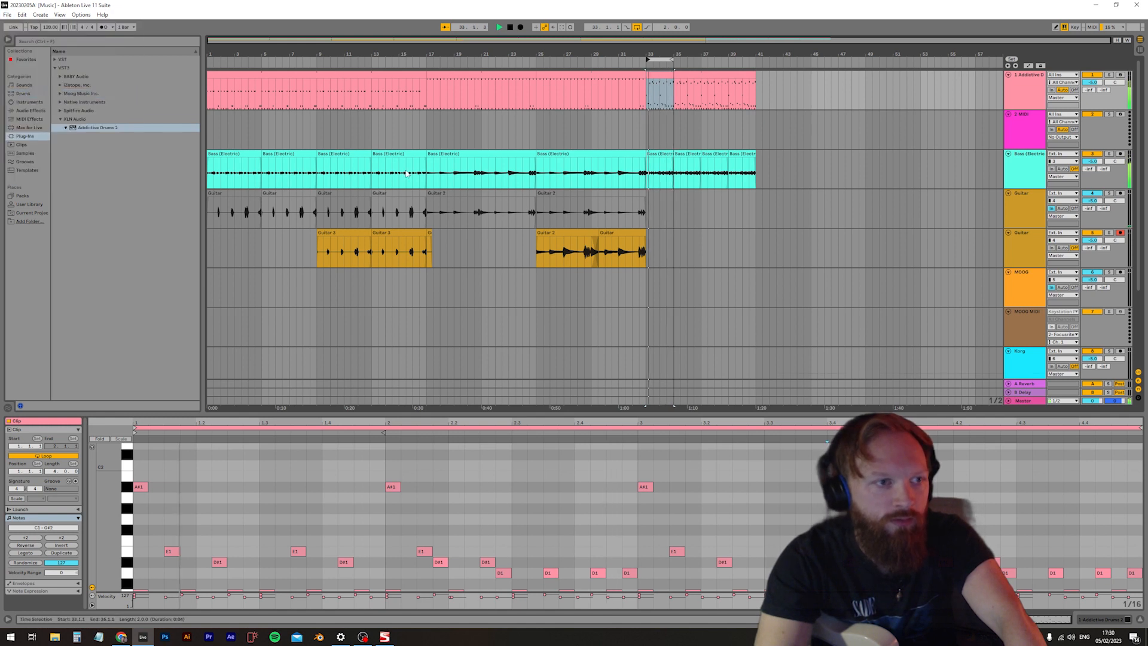
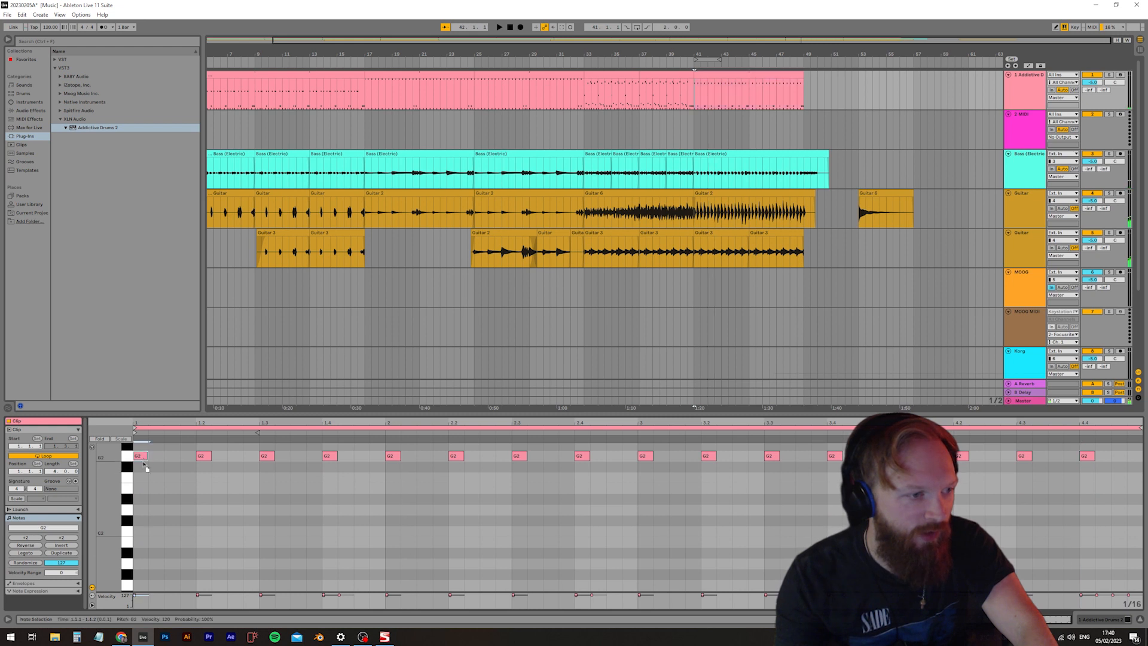
Move the note on the first beat of the bar 41 drum clip down to A#1 and play from bar 41
left_click_drag(148, 543, 147, 543)
scroll(147, 543, "down", 1)
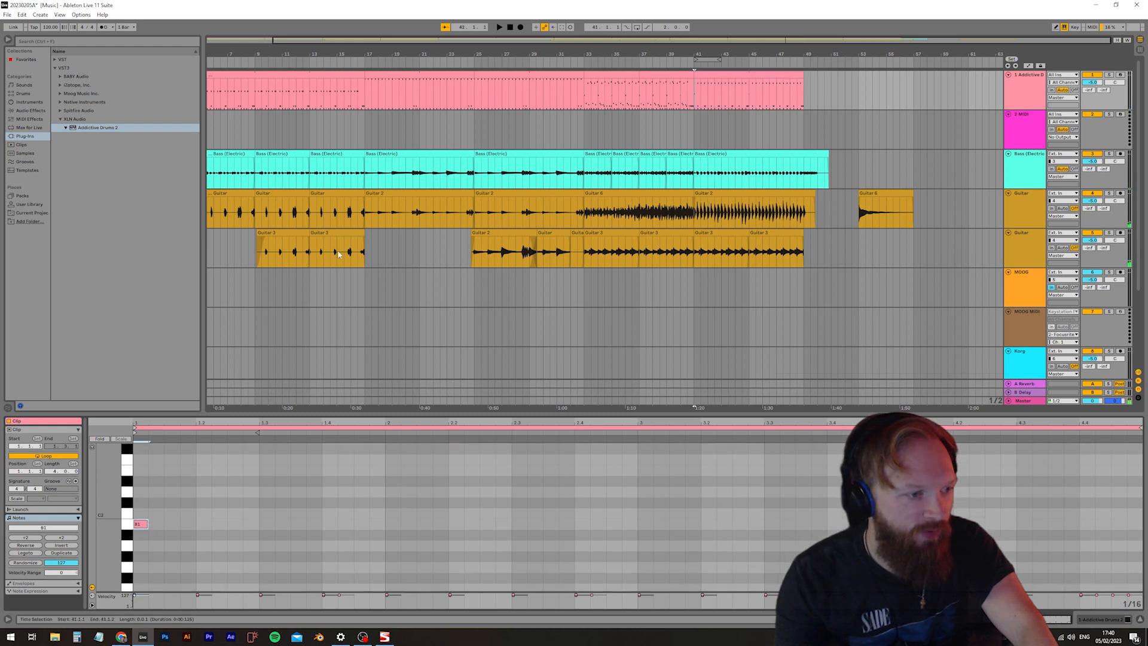
left_click(692, 65)
left_click_drag(143, 529, 142, 539)
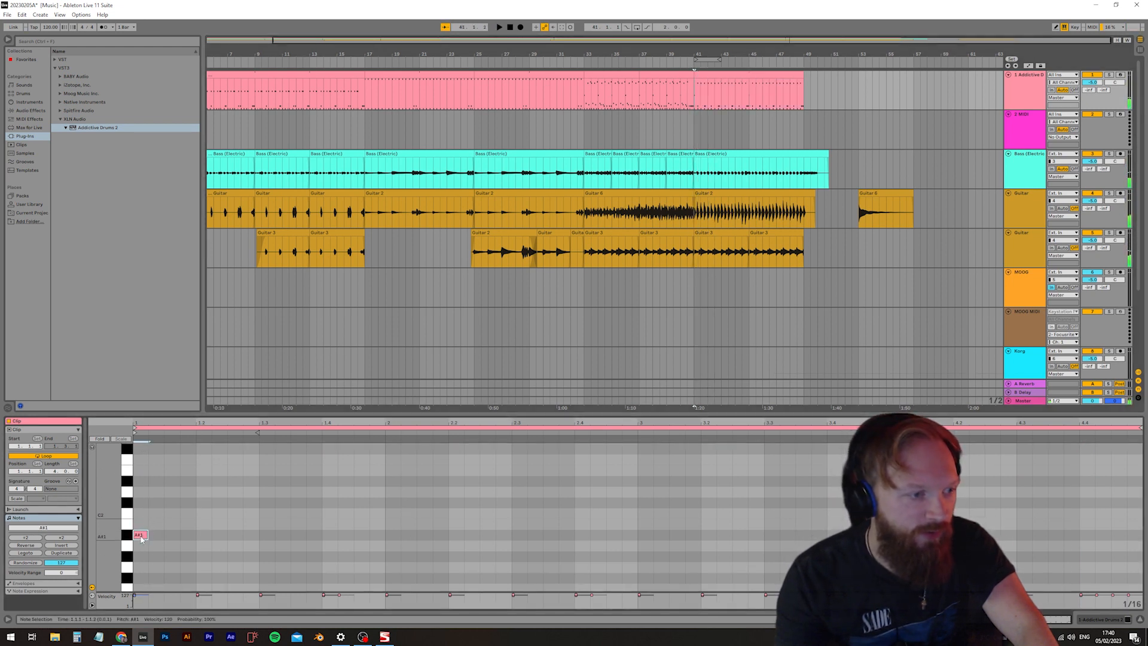
left_click(691, 63)
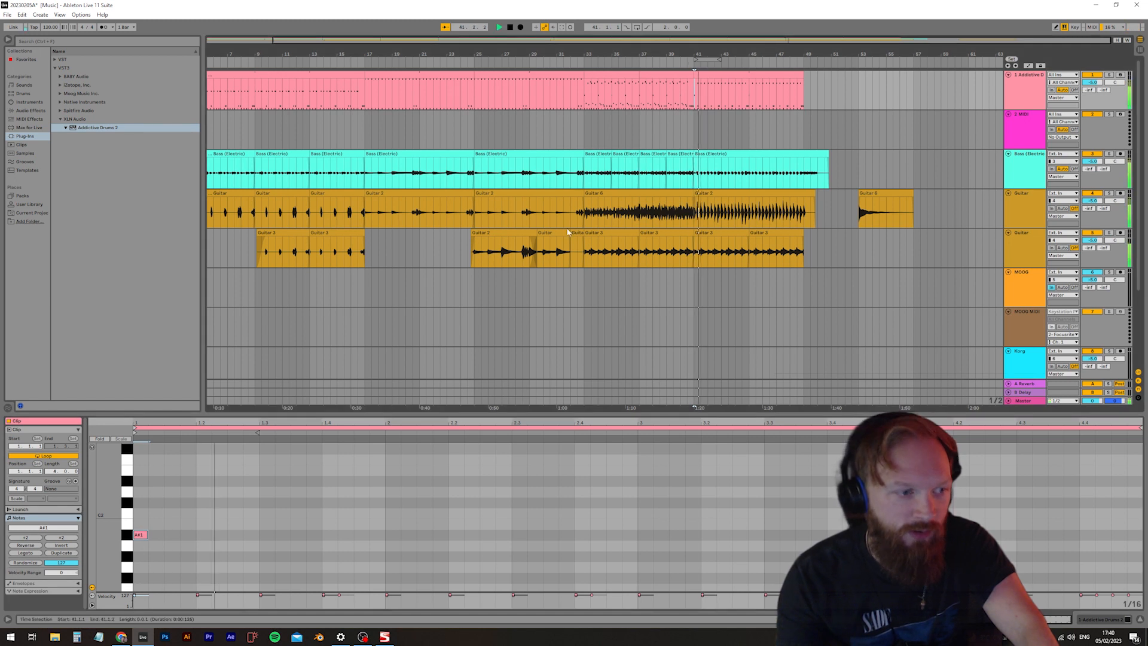
Save the Live set and place the playback start at bar 33
left_click(8, 14)
left_click(33, 93)
left_click(611, 142)
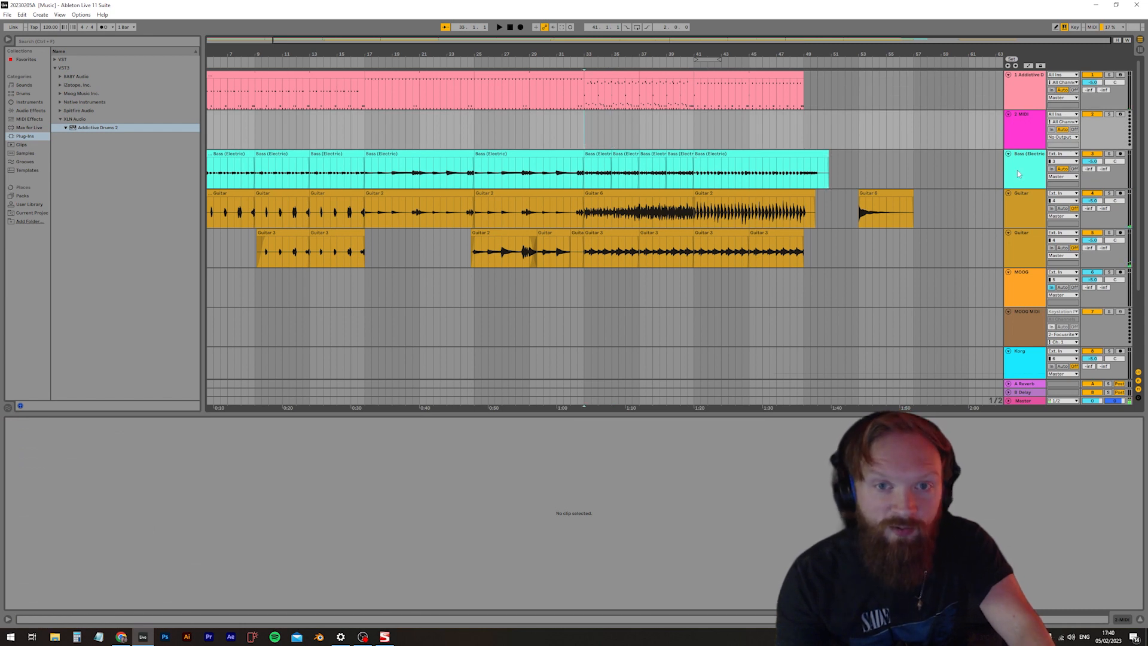
Duplicate the bass clip starting at bar 41 onto its own soloed bass track, and loop playback over bars 41 and 42
left_click(769, 153)
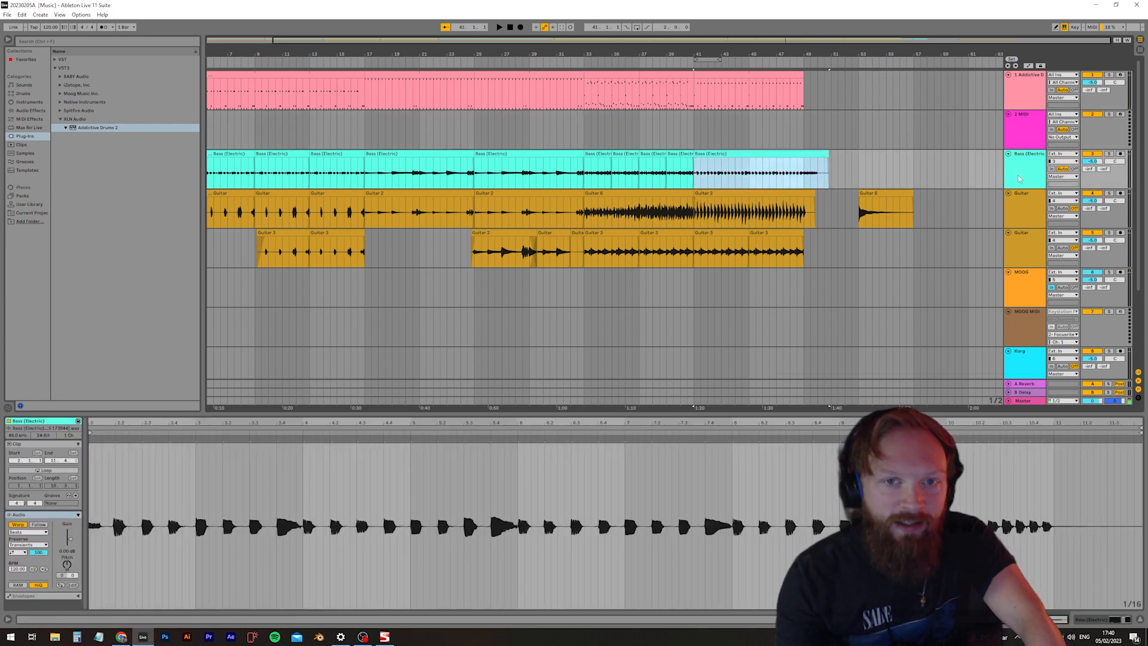
left_click(1019, 178)
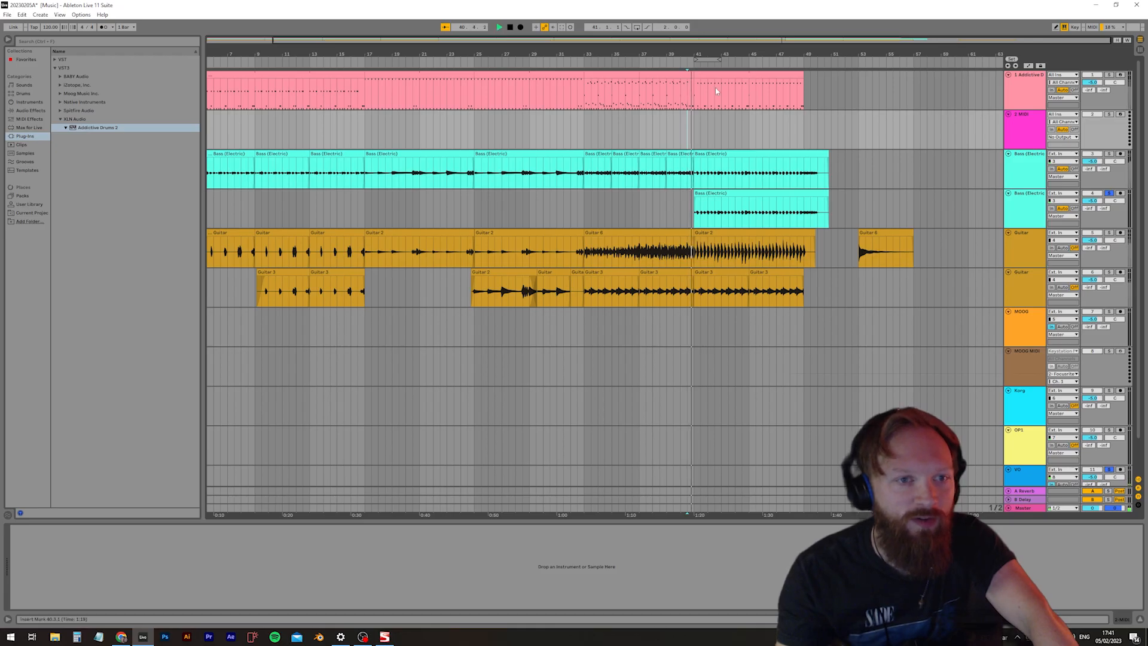
right_click(708, 61)
left_click(718, 67)
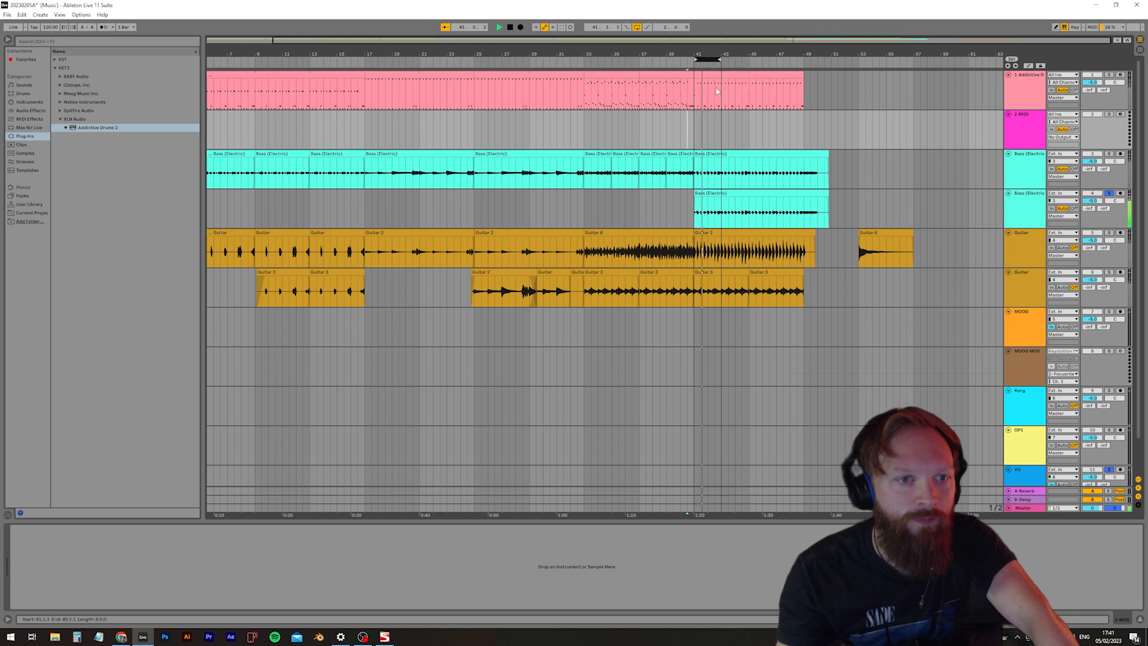
Open Guitar Rig 6 on the duplicated bass track and try the Sub Bass King preset
left_click(1026, 203)
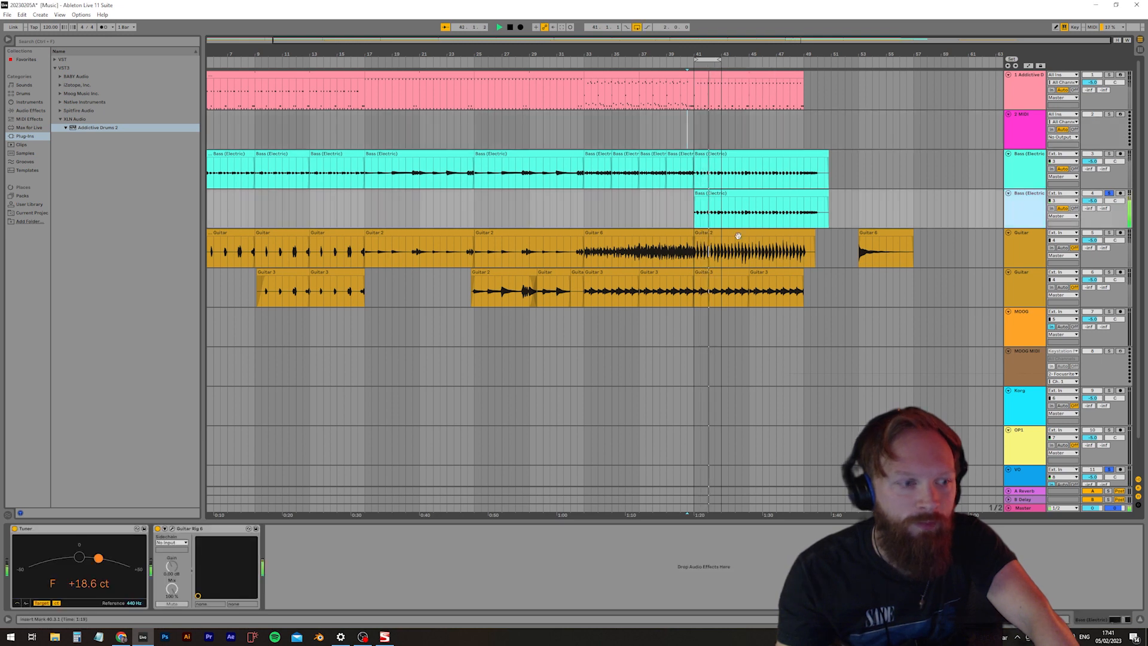
left_click(172, 529)
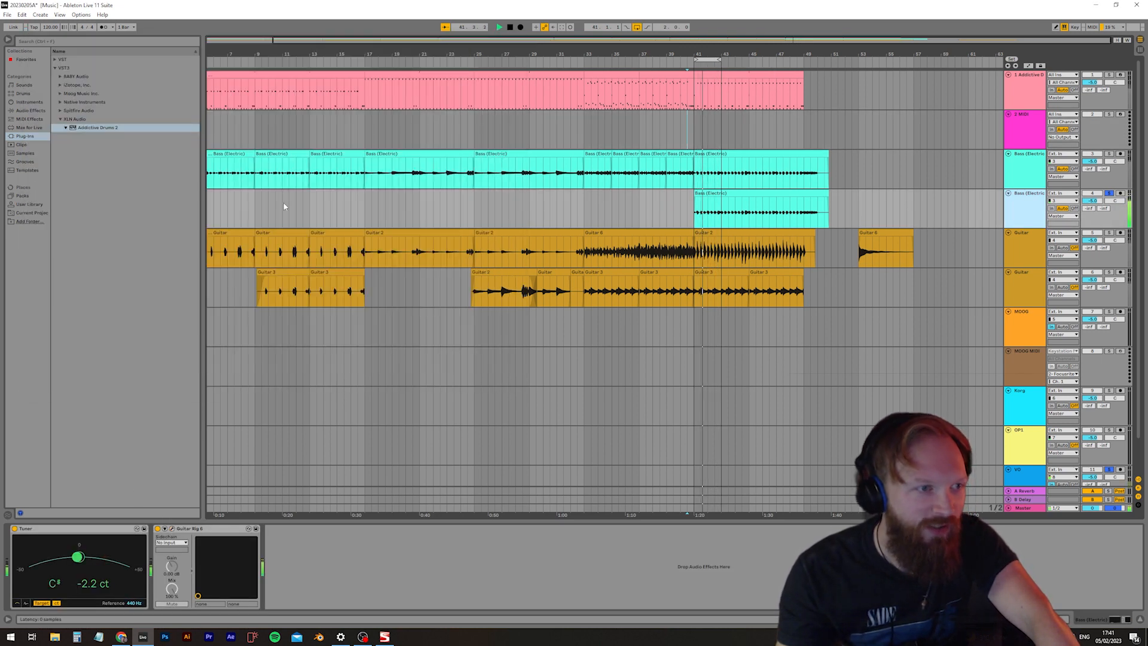
left_click_drag(284, 37, 655, 113)
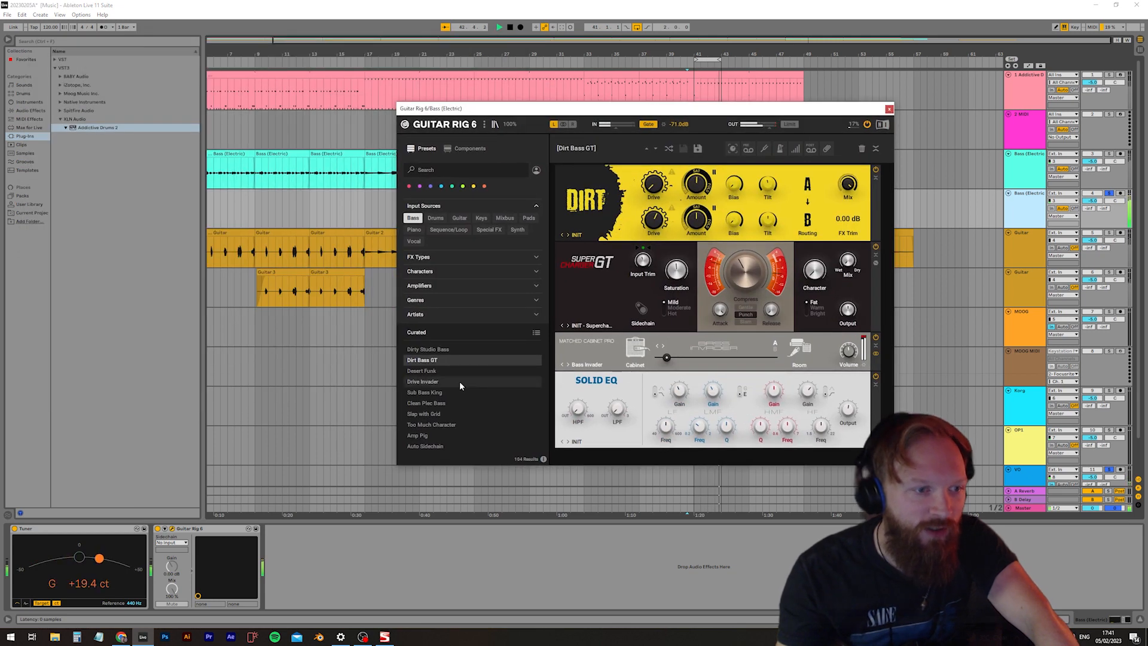
scroll(459, 381, "down", 1)
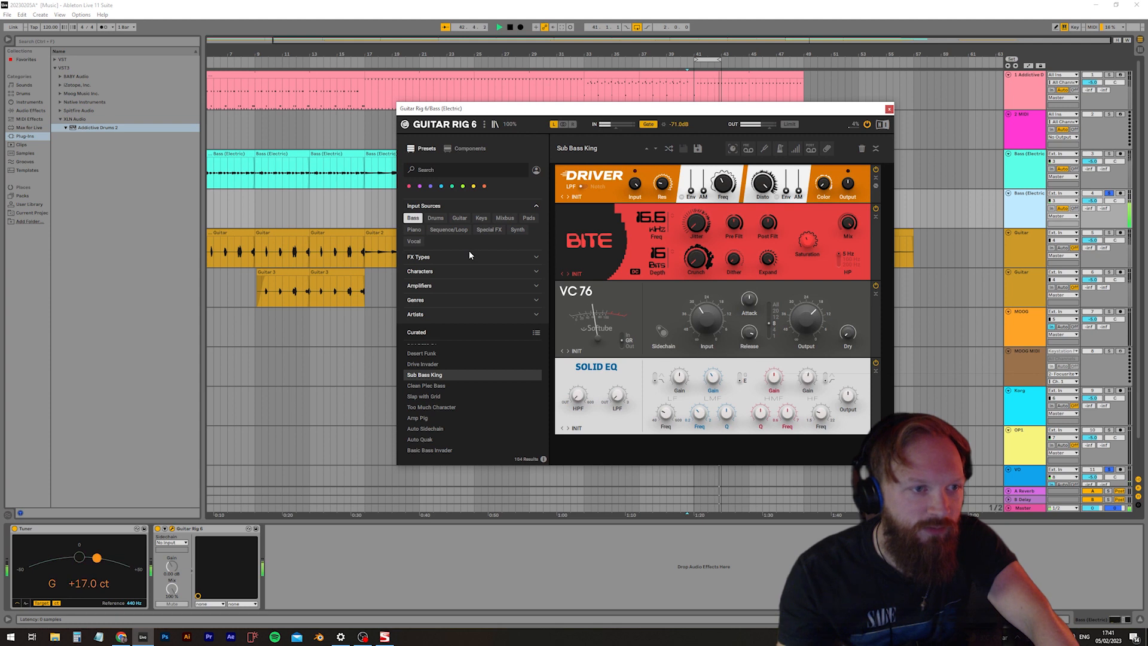
scroll(439, 366, "up", 1)
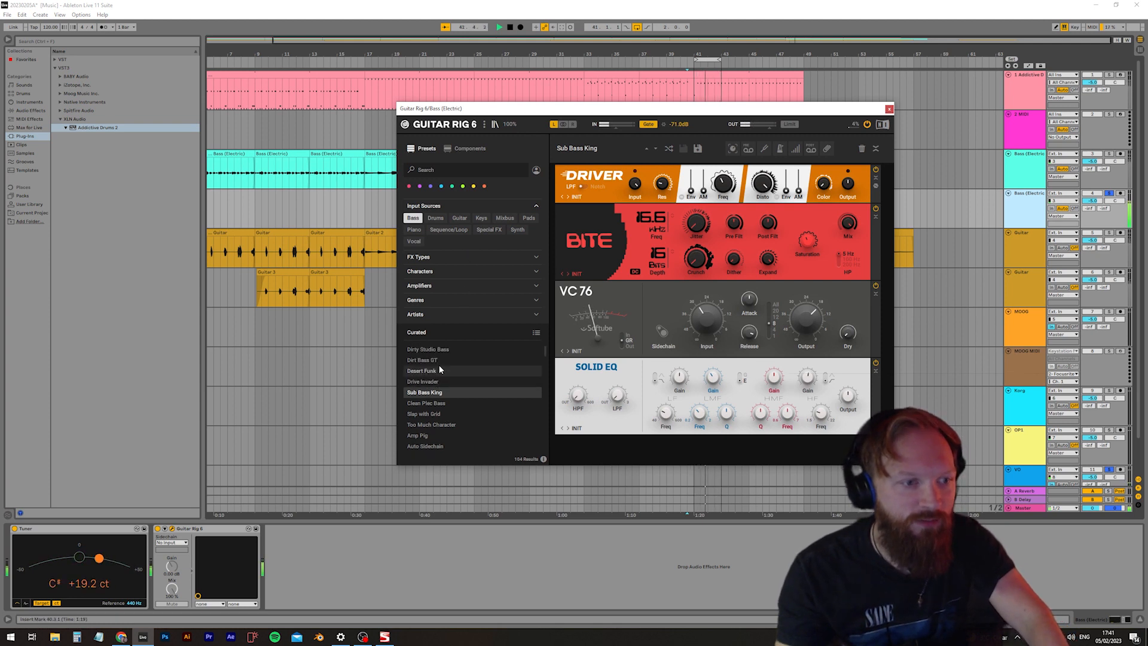
Audition the Guitar Rig bass presets Dirt Bass GT, BaZ Live Bass and DR Bass Mod 2020
left_click(437, 366)
left_click(439, 360)
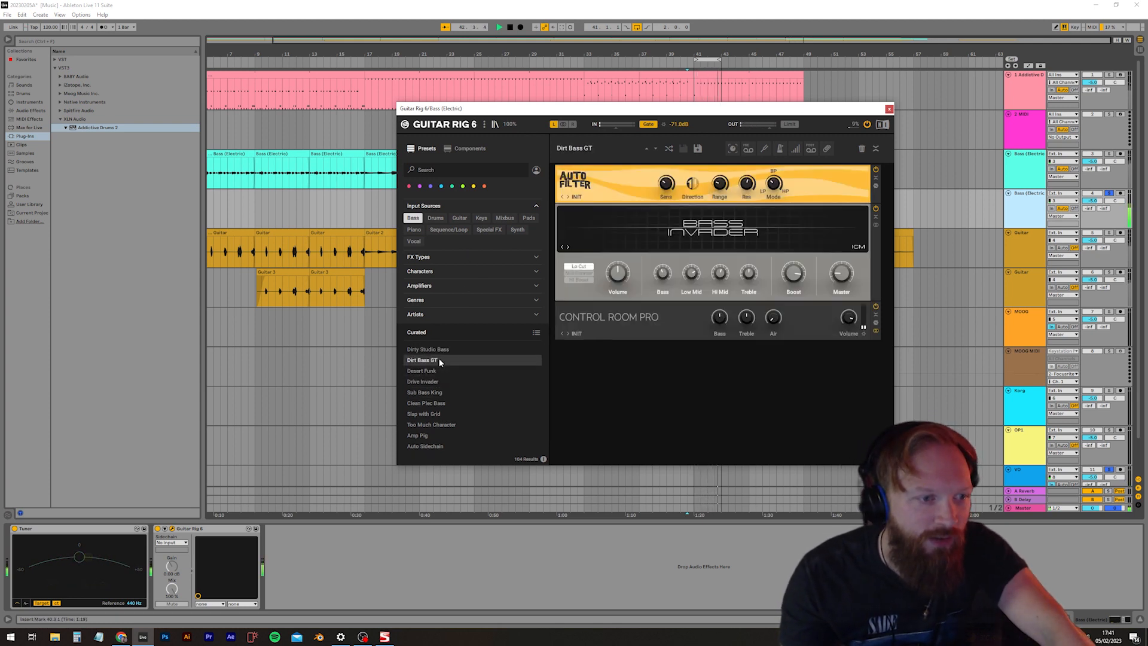
scroll(450, 388, "down", 3)
left_click(443, 415)
scroll(445, 411, "down", 3)
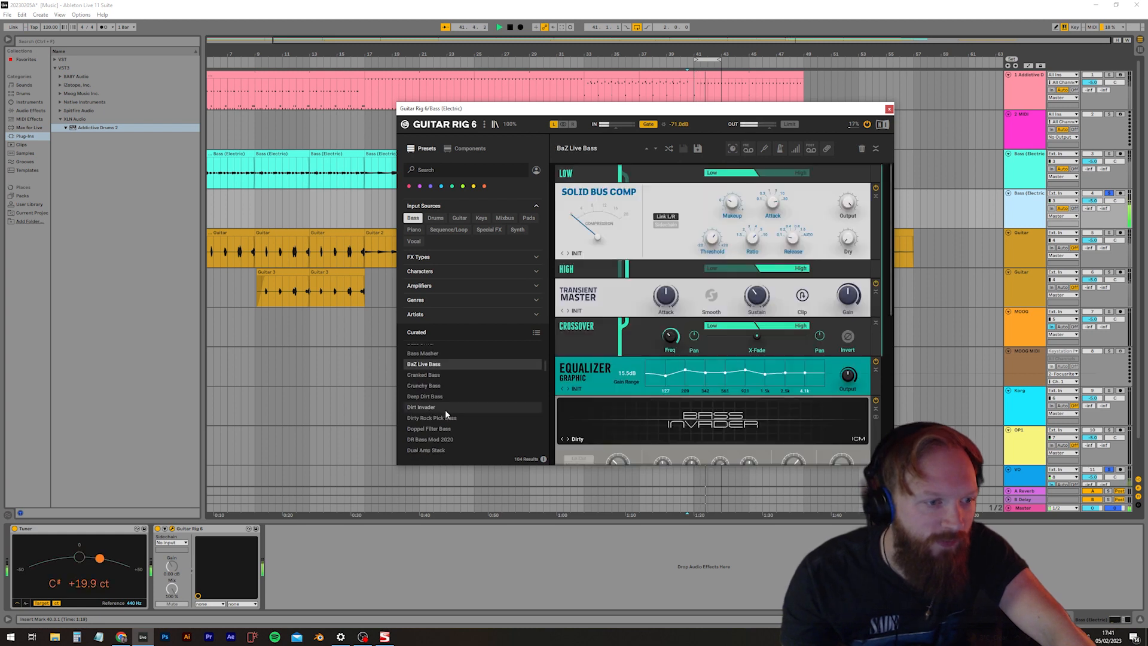
left_click(444, 429)
scroll(444, 425, "down", 1)
left_click(445, 426)
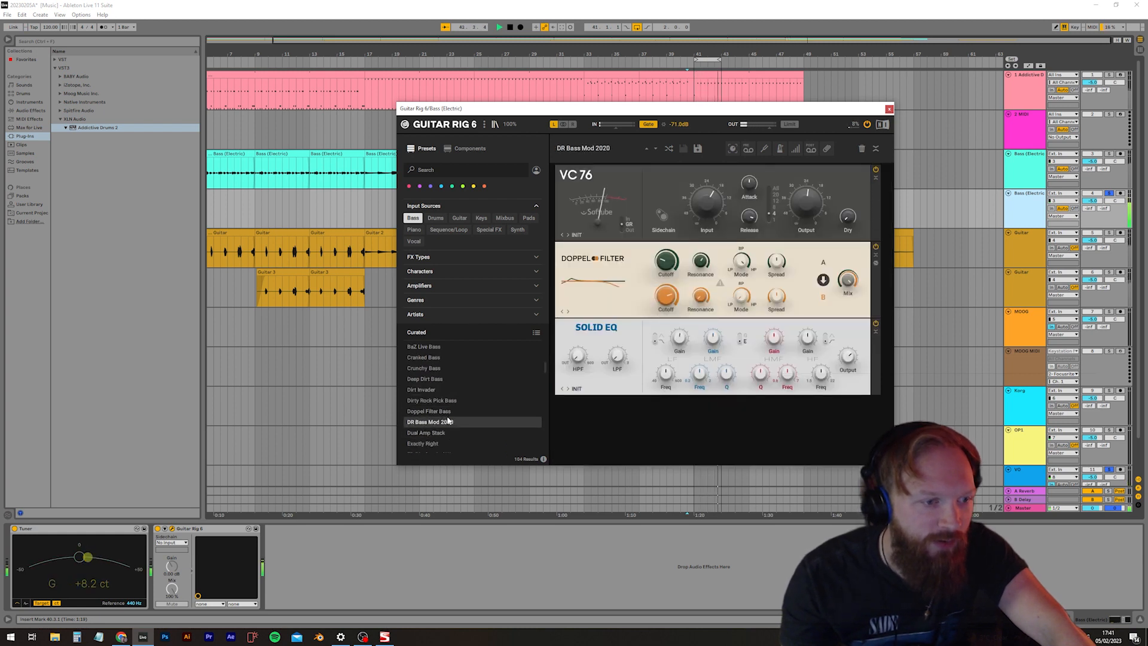
Audition more bass presets, including Hammered Bass, and load Nice Passive Clean
scroll(447, 414, "down", 3)
left_click(444, 402)
scroll(443, 402, "down", 1)
left_click(441, 388)
left_click(443, 379)
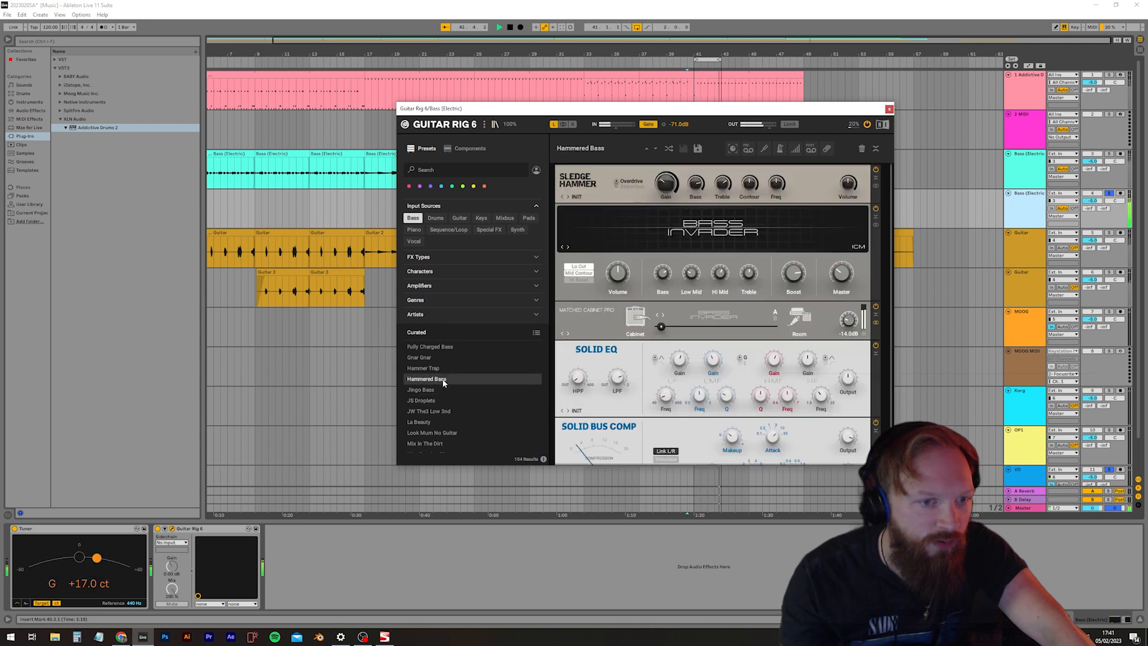
scroll(443, 385, "down", 2)
left_click(438, 386)
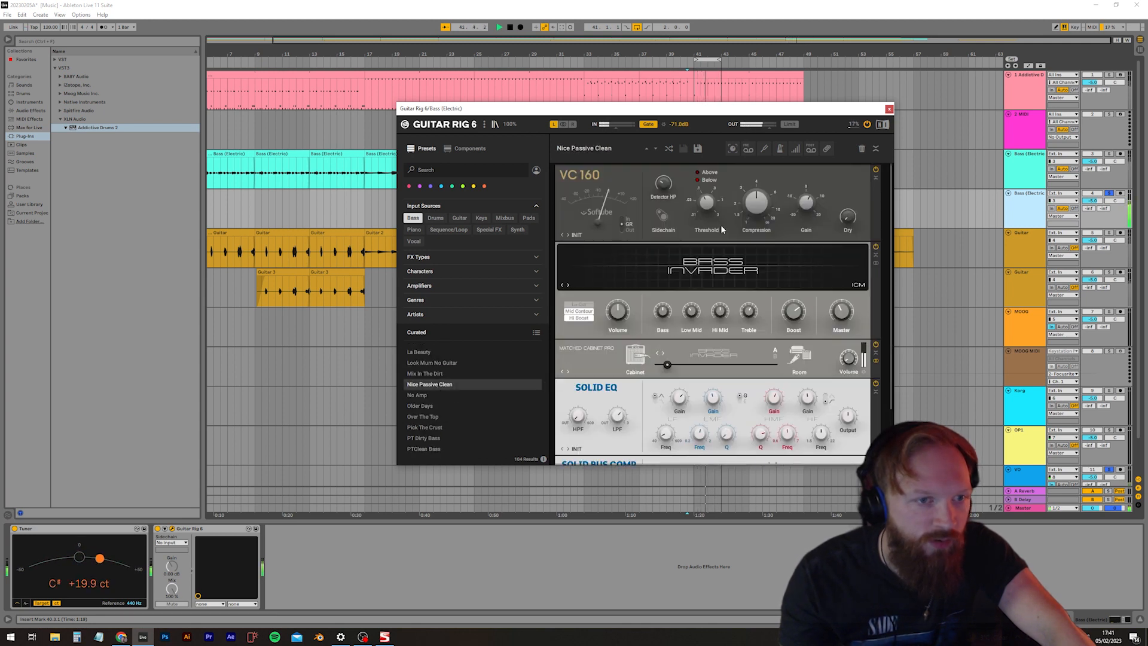
Add a Big Fuzz distortion between Solid EQ and Solid Bus Comp in the rack, with Sustain at 10.00
left_click(467, 148)
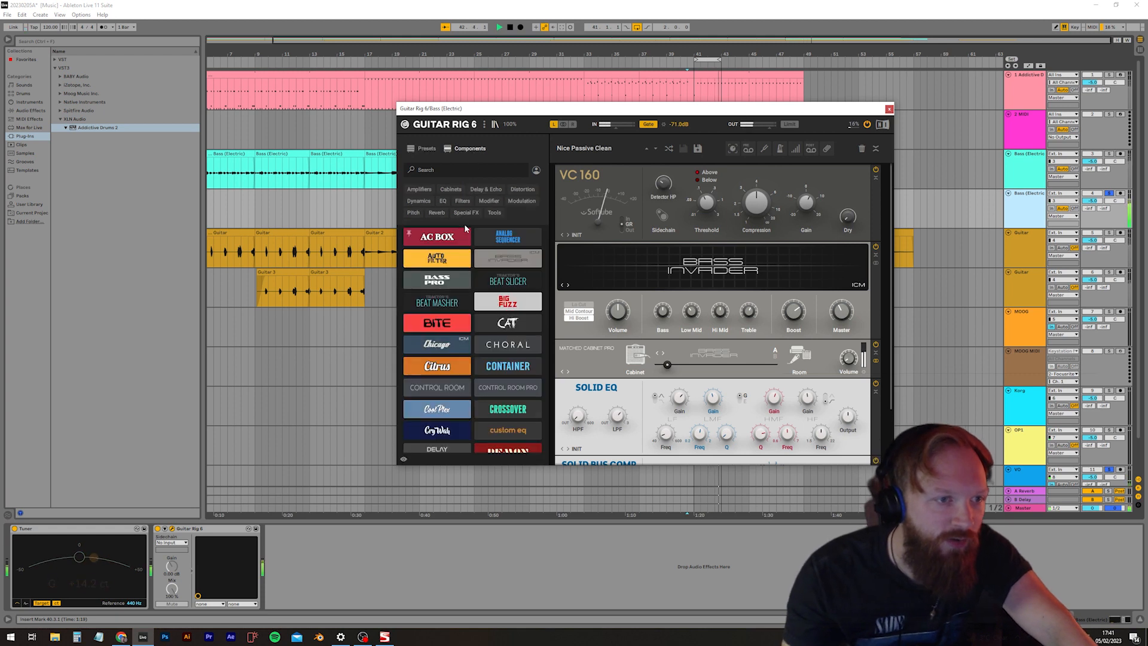
left_click(522, 189)
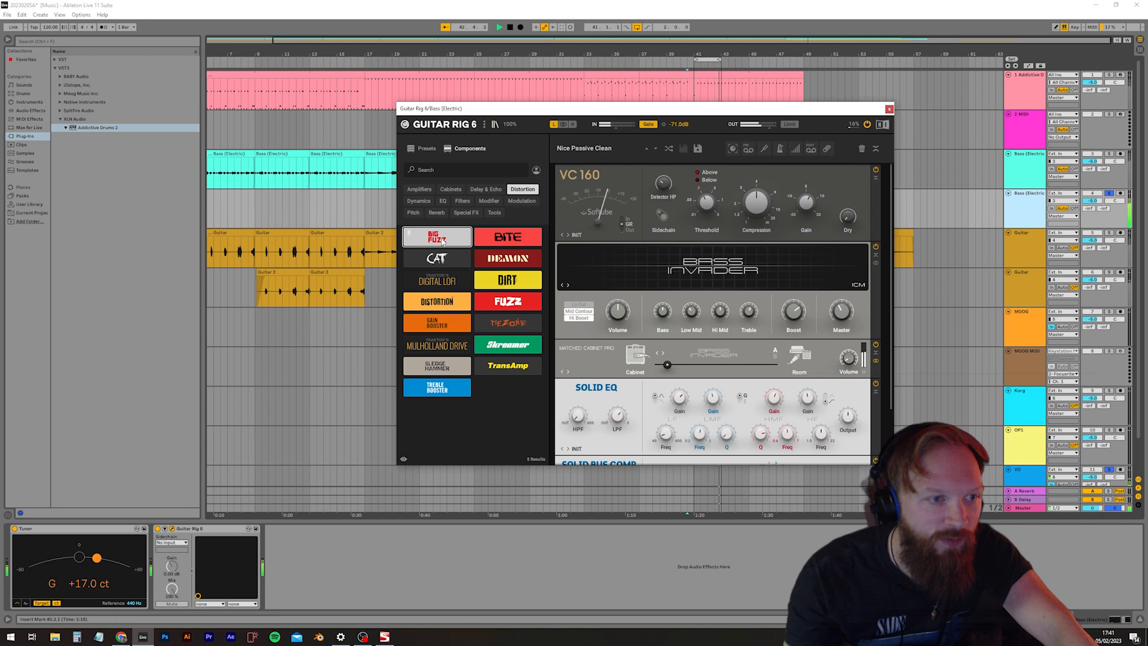
scroll(573, 318, "down", 2)
mouse_move(447, 244)
left_mouse_down()
mouse_move(701, 458)
mouse_move(670, 466)
mouse_move(669, 372)
mouse_move(696, 377)
left_mouse_up()
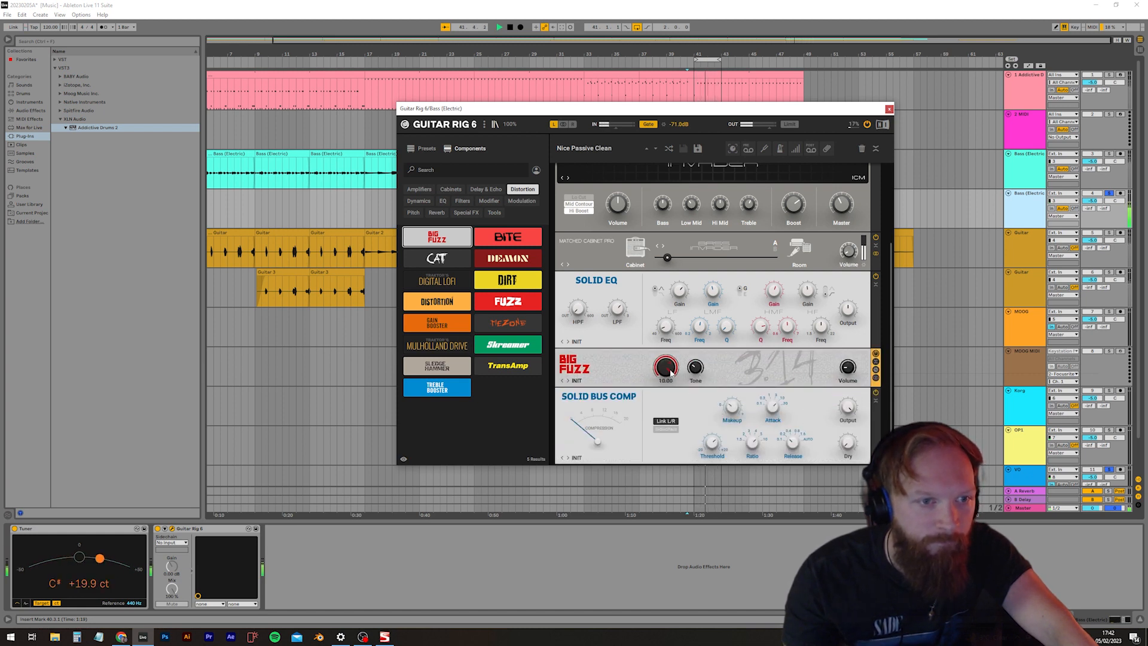
scroll(598, 330, "up", 1)
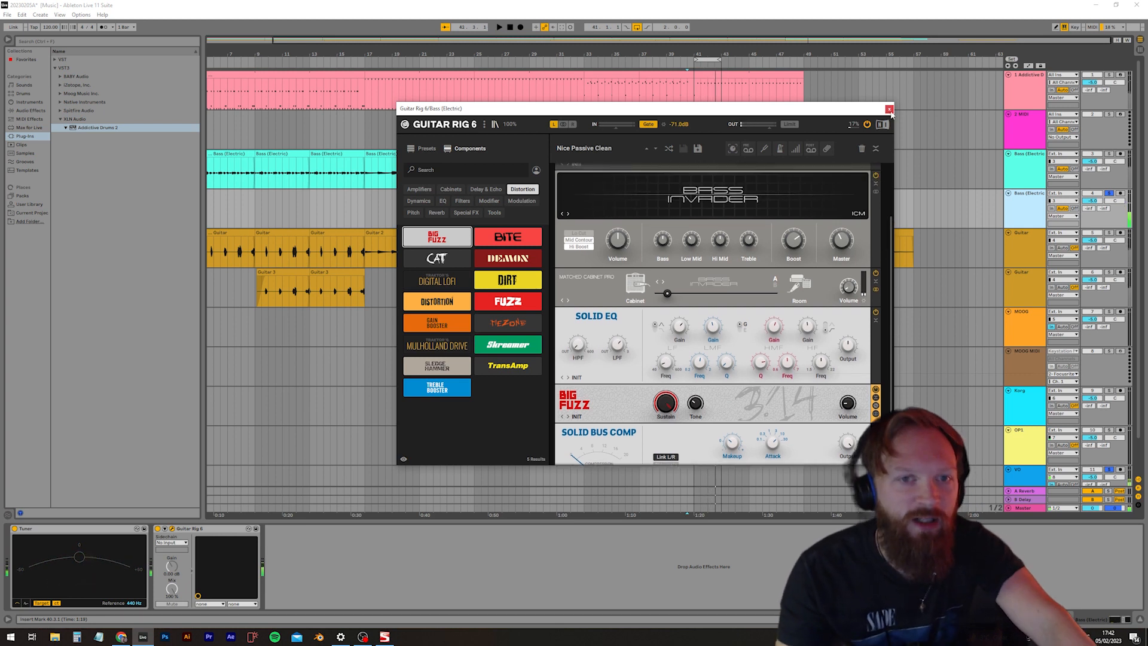
Insert a Gate effect before Guitar Rig 6 on the duplicated bass track and play the loop
left_click(58, 42)
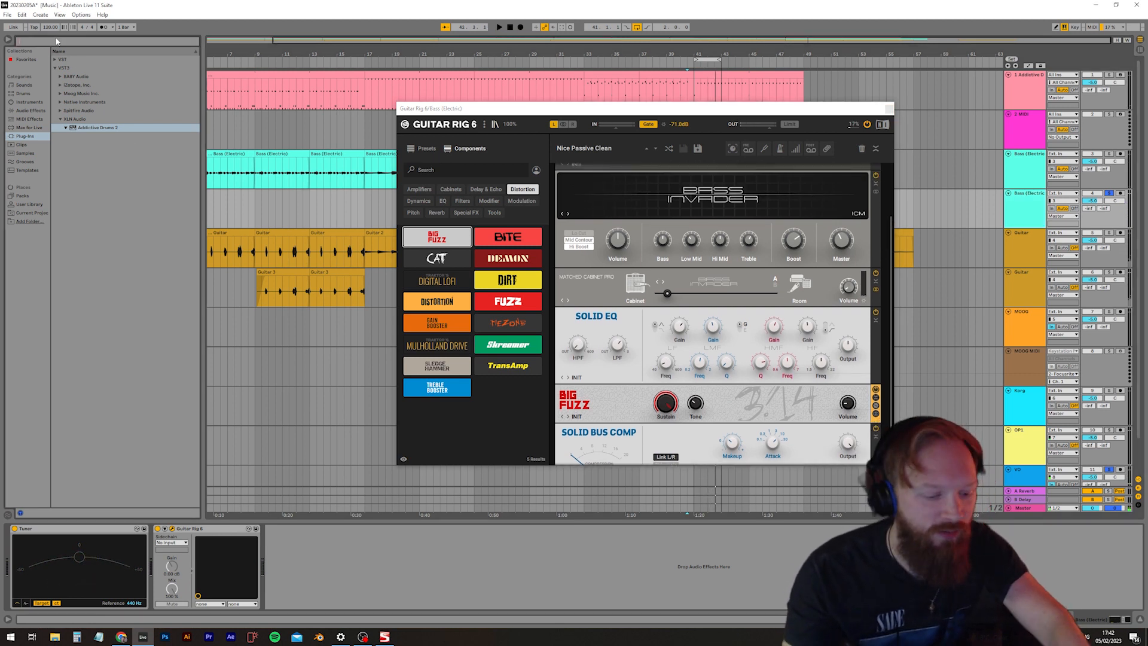
left_click(31, 111)
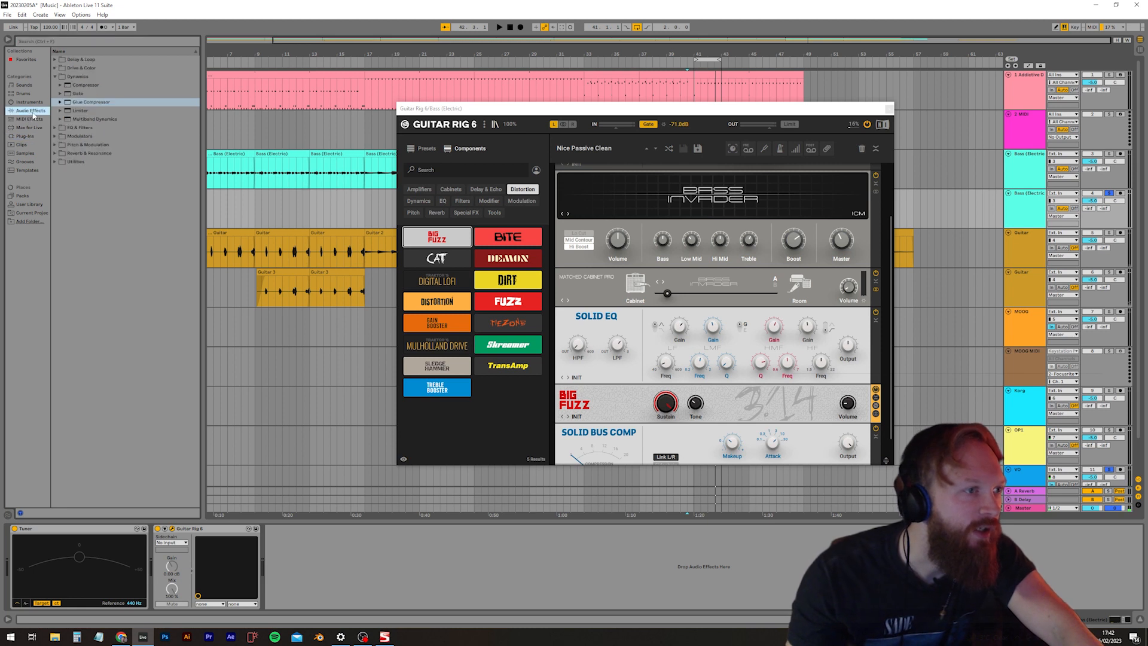
double_click(76, 93)
left_click_drag(318, 530, 167, 533)
key("space")
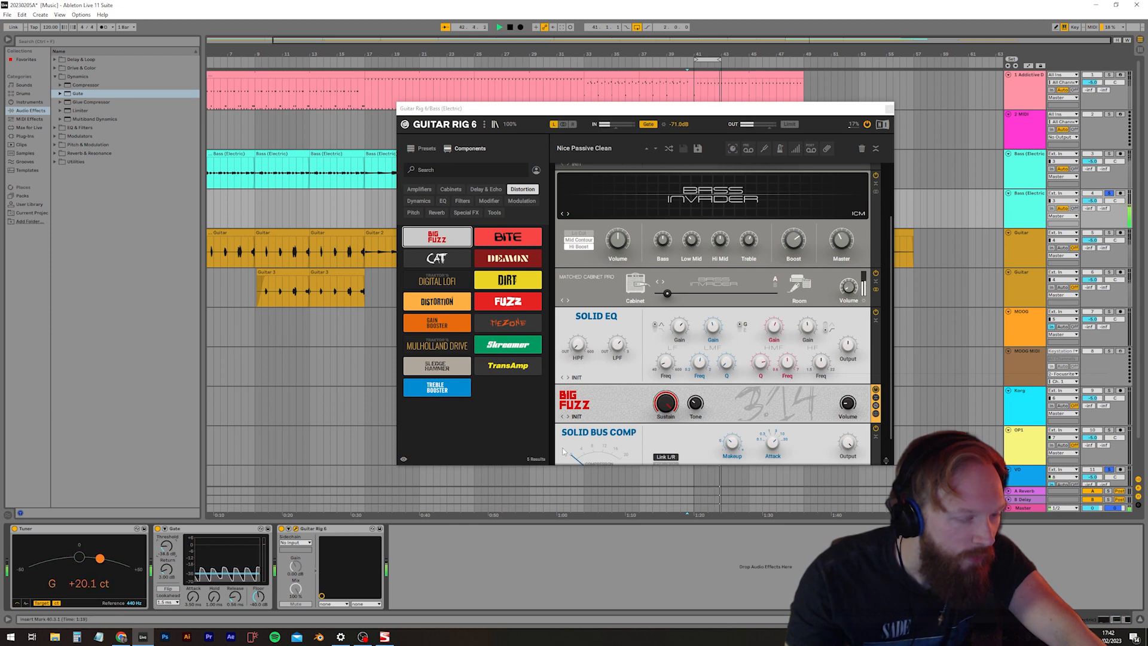
Fine-tune the high-band gain of Guitar Rig's Solid EQ during playback, and close the plug-in window
key("space")
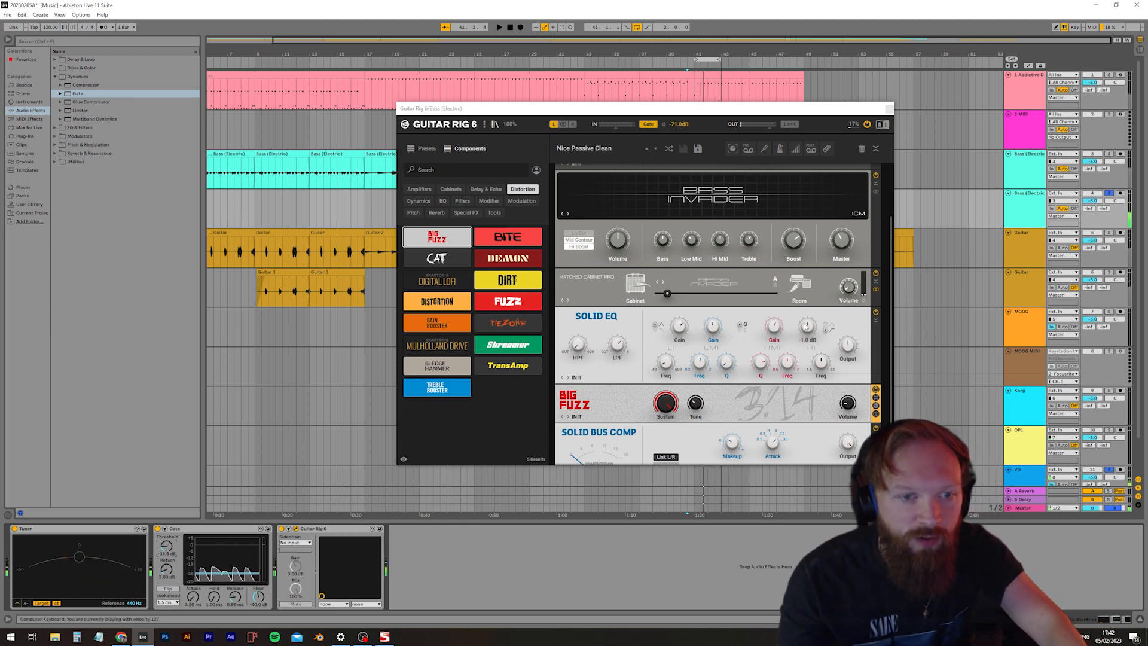
key("space")
left_click_drag(807, 327, 807, 326)
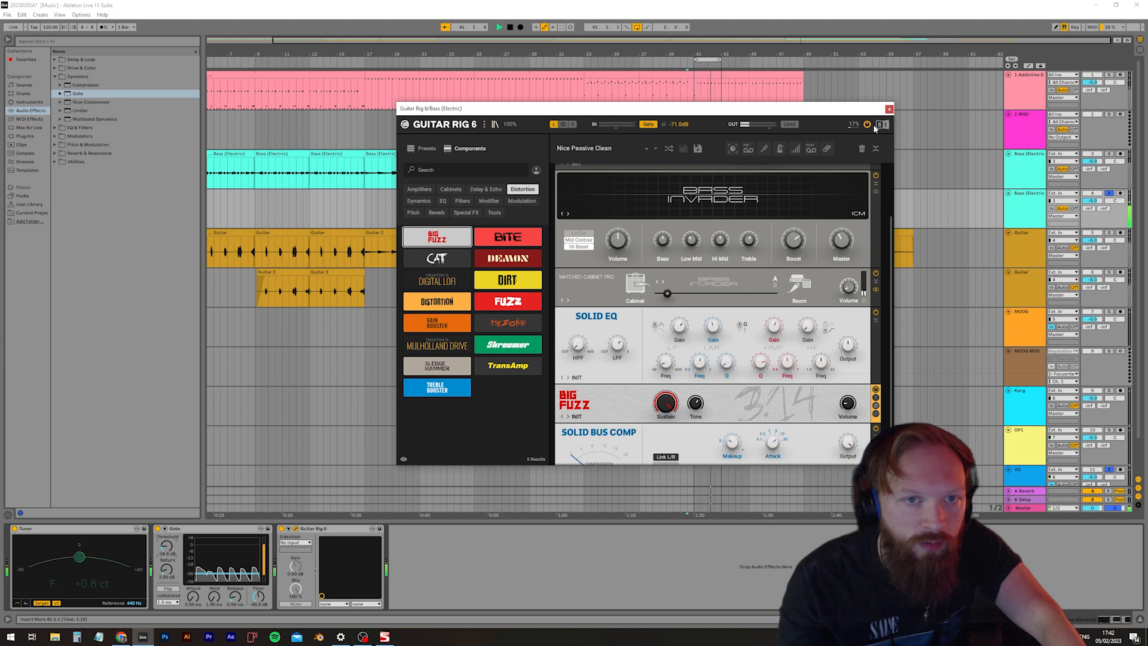
left_click(889, 108)
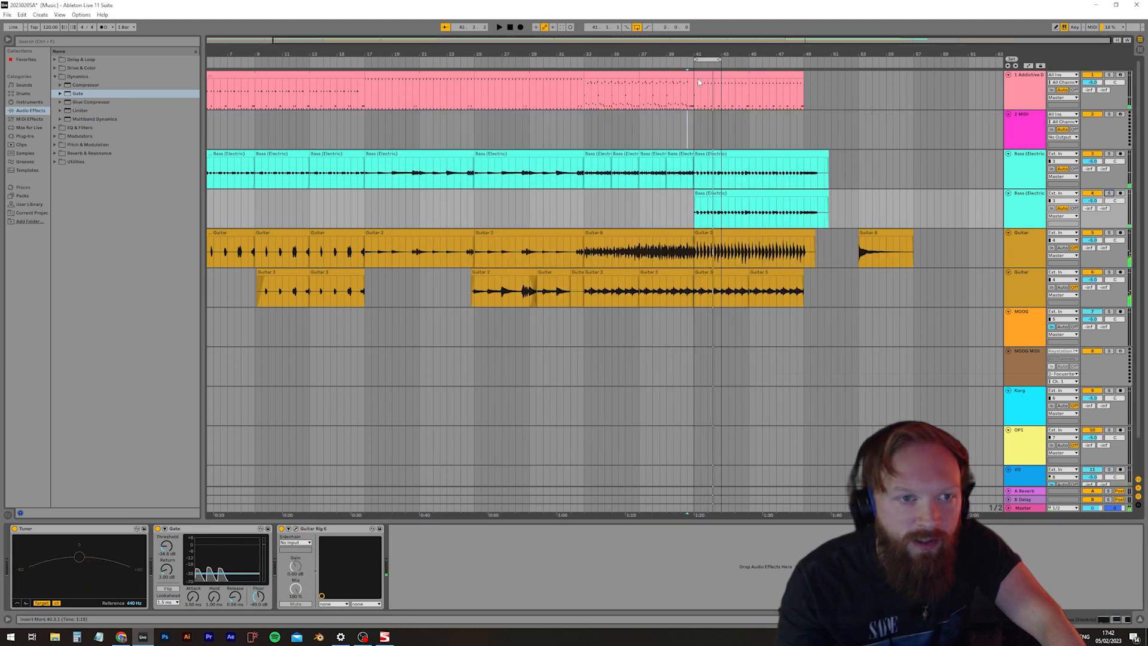
Set the arrangement loop over bars 41 to 48 and place the playback start just before the section
left_click_drag(694, 129, 803, 128)
key("ctrl+l")
right_click(787, 60)
left_click(684, 127)
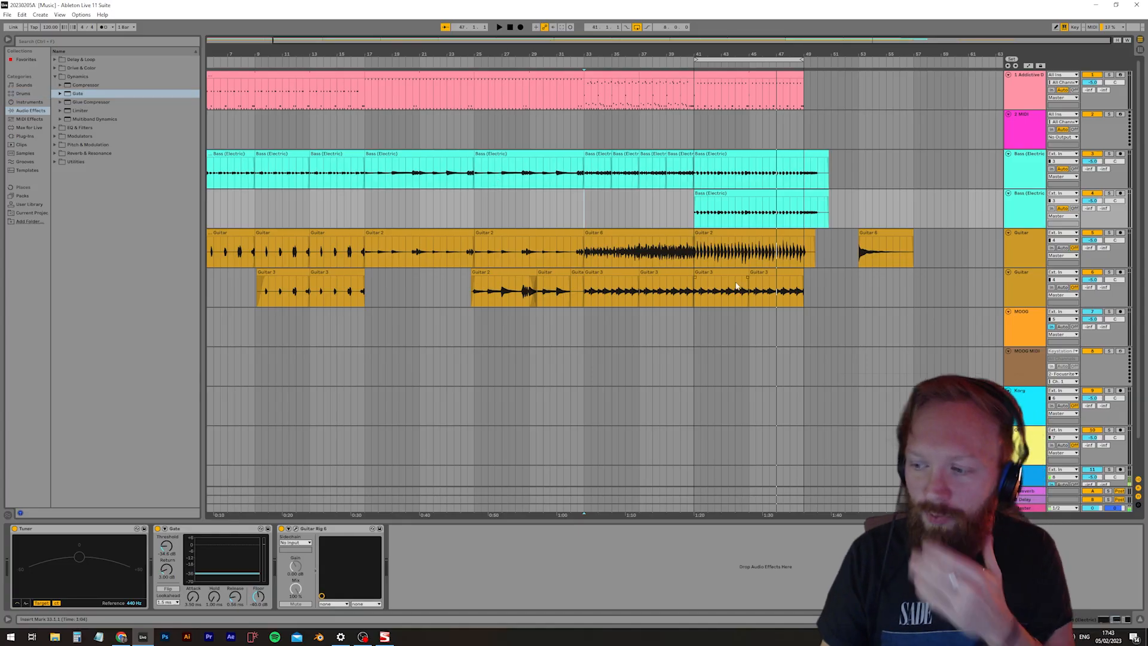
Move the isolated guitar clip at the end of the song to bar 61, and save the Live set
left_click(921, 245)
left_click_drag(909, 240, 990, 242)
left_click(406, 293)
scroll(451, 325, "down", 2)
scroll(378, 296, "down", 1)
scroll(377, 294, "up", 1)
left_click(8, 14)
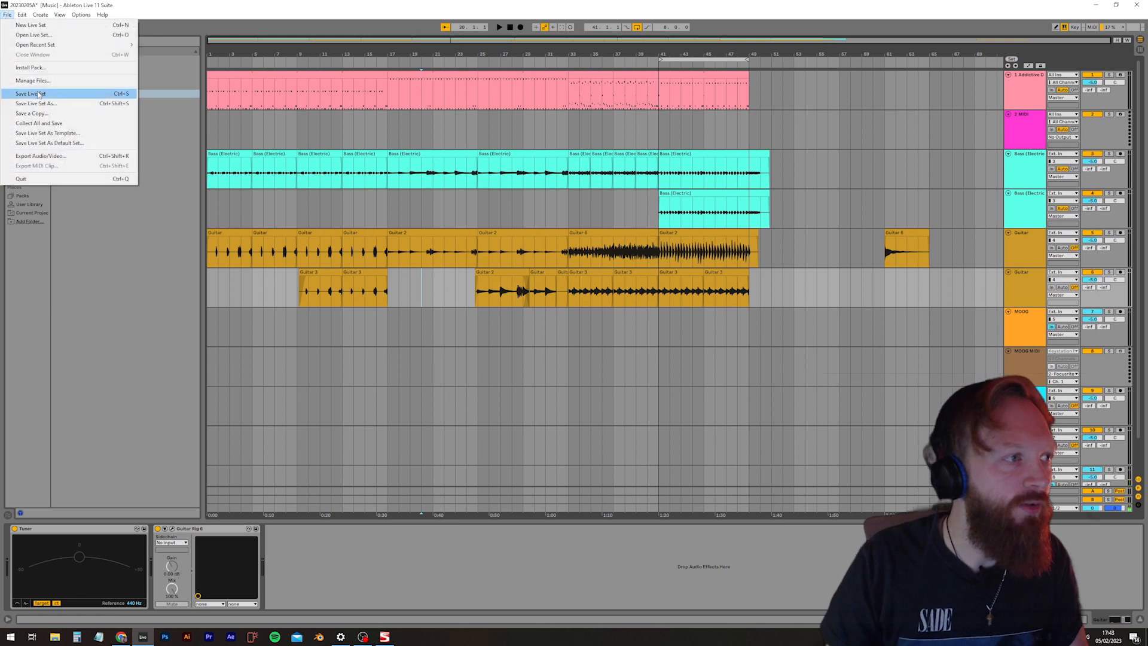
left_click(36, 92)
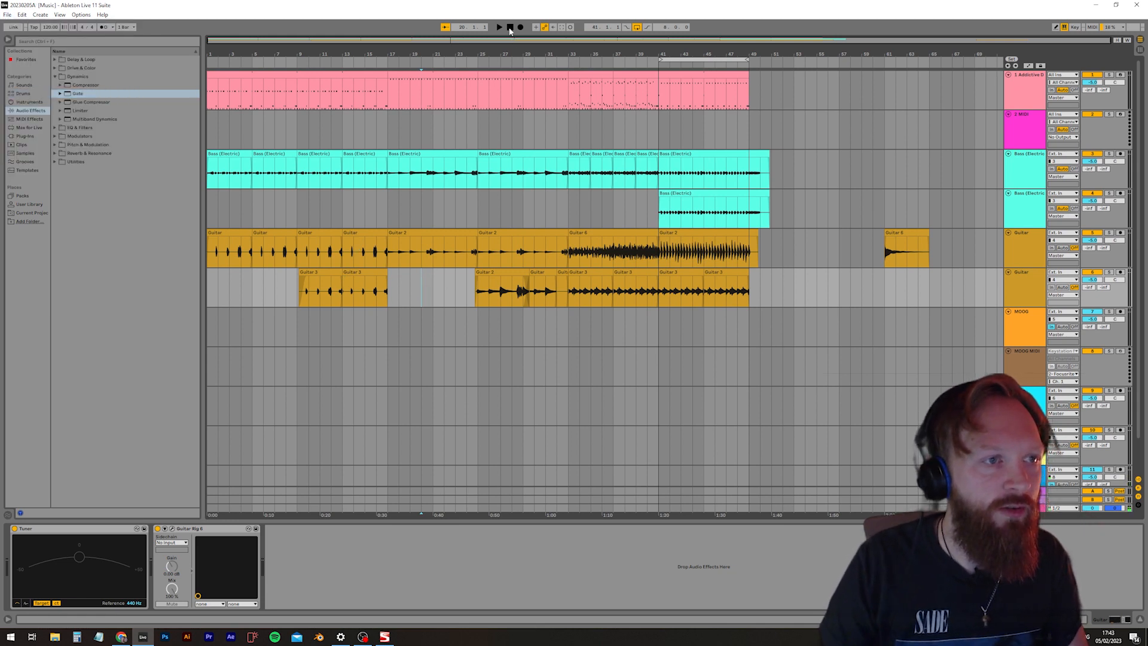
Play the song from the start and move the second guitar track's clip at bar 9 to bar 5
left_click(498, 28)
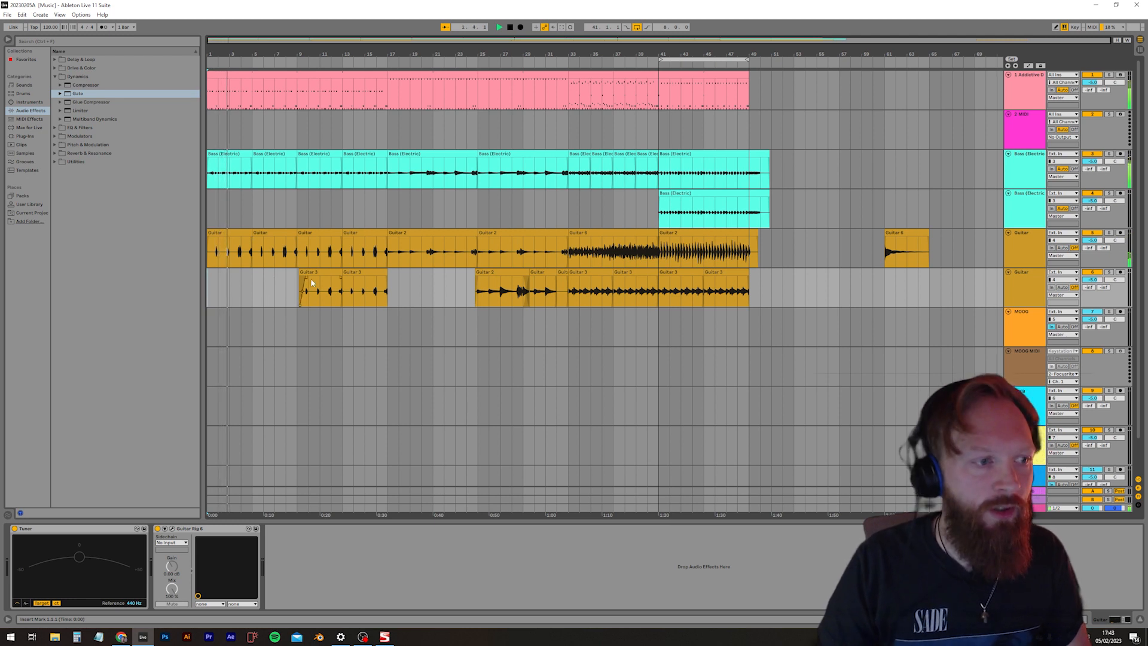
left_click_drag(313, 272, 277, 274)
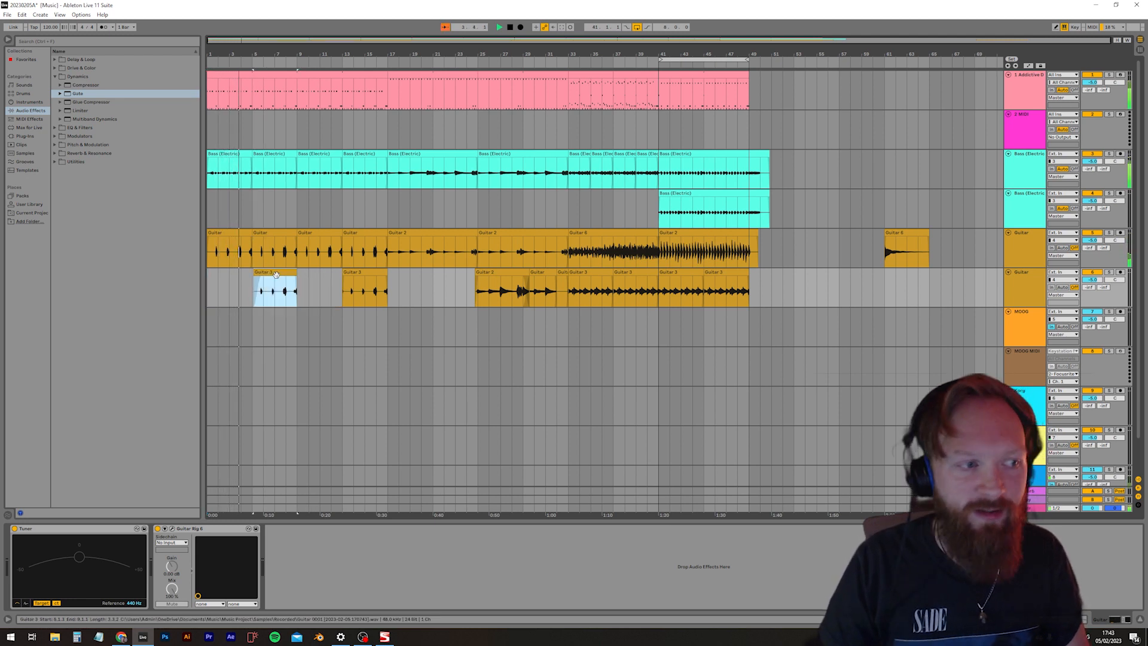
left_click(300, 328)
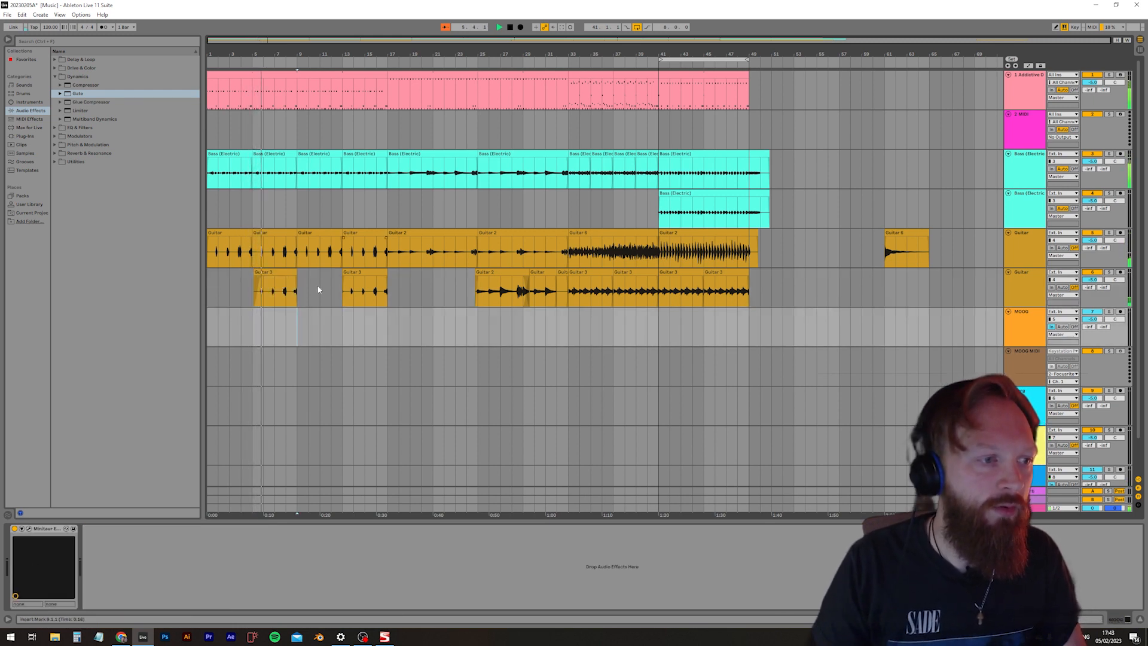
Delete the clips in bars 9 to 16 and move the drum, bass and first guitar clips of bars 17 to 24 to bar 9
left_click_drag(297, 287, 321, 75)
key("Delete")
left_click_drag(419, 154, 333, 166)
left_click_drag(394, 239, 303, 239)
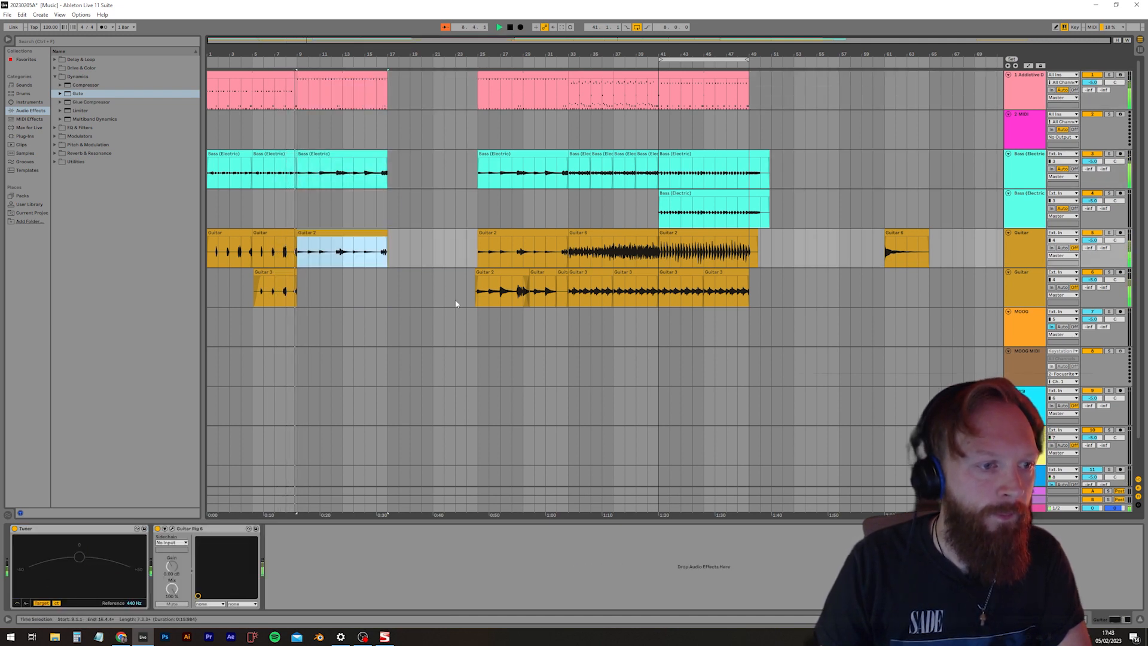
Move all drum, bass and guitar clips of the block starting at bar 25 to bar 17, leaving the isolated guitar clip in place
left_click_drag(455, 302, 816, 71)
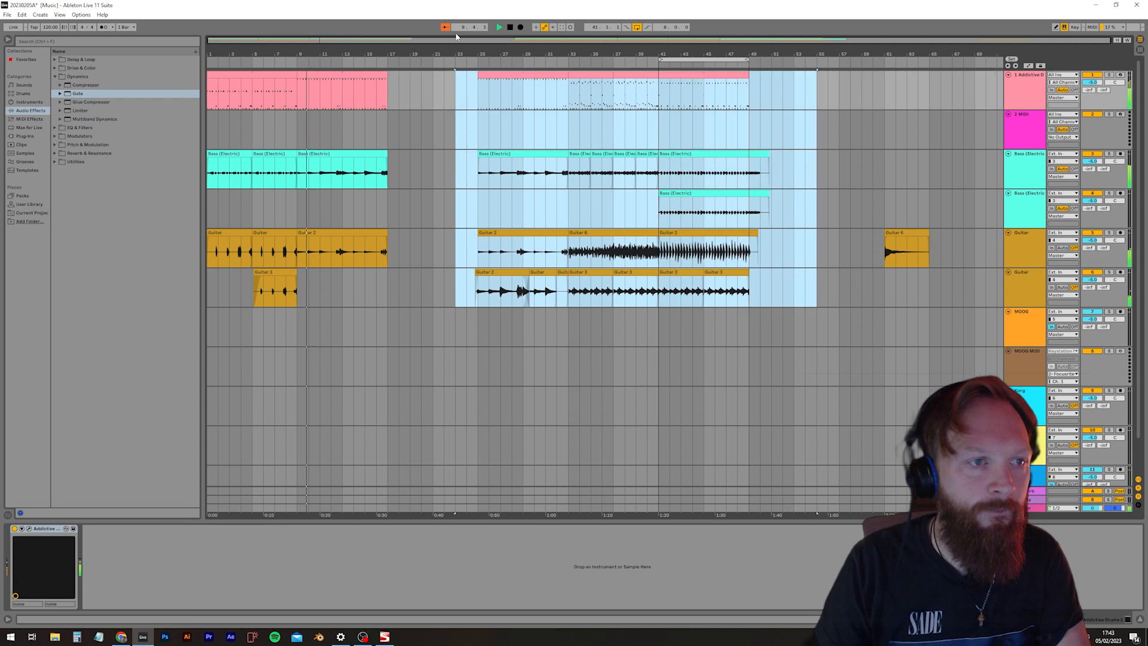
left_click_drag(471, 93, 804, 292)
left_click_drag(473, 76, 440, 76)
left_click(565, 314)
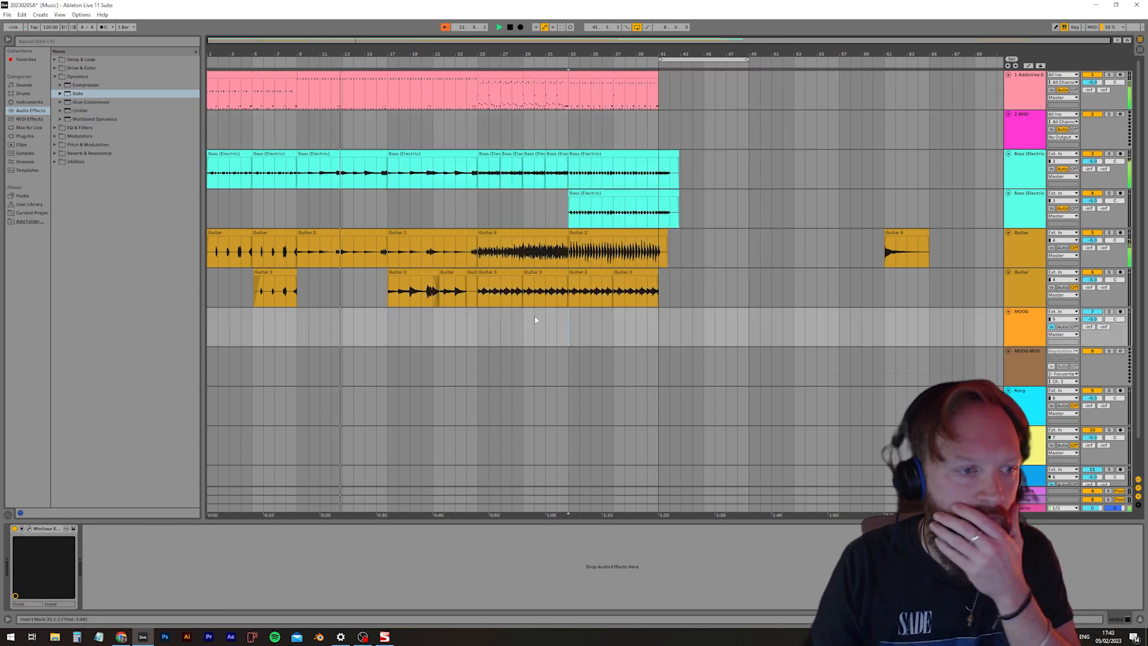
Save the Live set and move the isolated guitar clip at bar 61 to bar 69
left_click(7, 14)
left_click(36, 95)
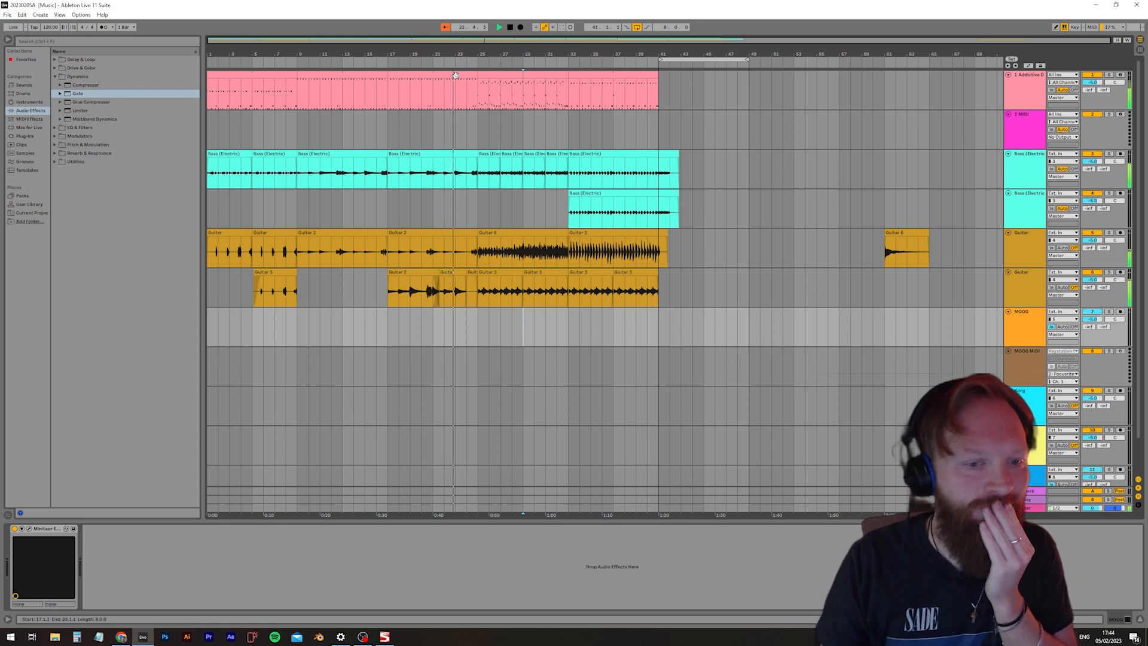
left_click_drag(904, 240, 993, 251)
left_click(727, 318)
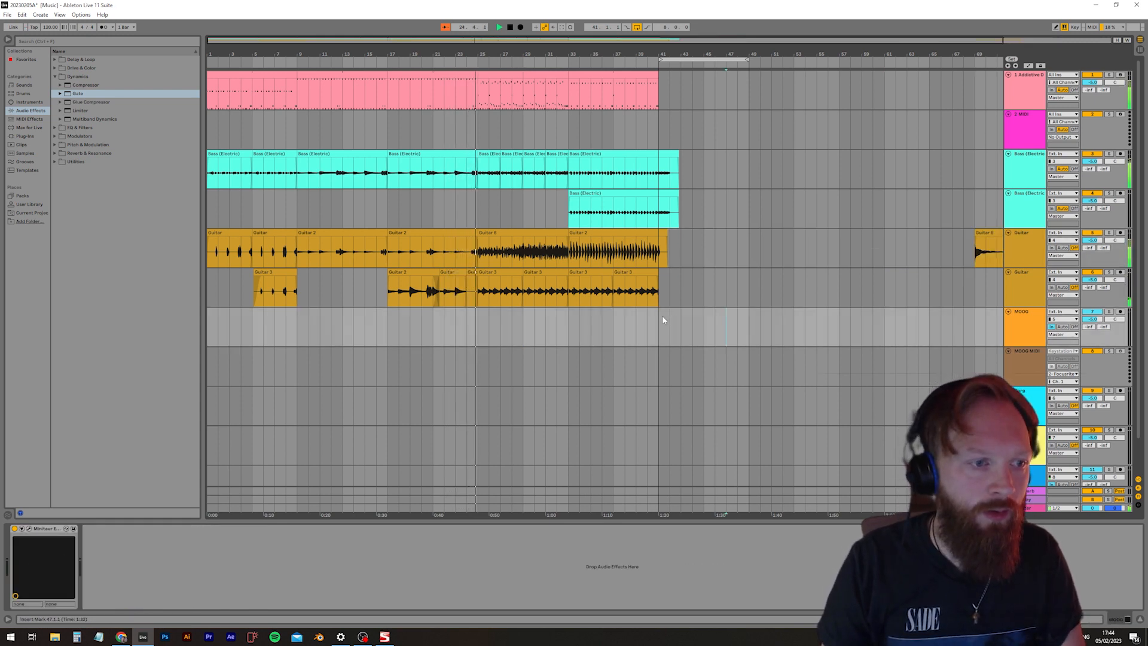
Delete the short second guitar clip just before bar 25 and extend the preceding clip to bar 25
left_click(469, 279)
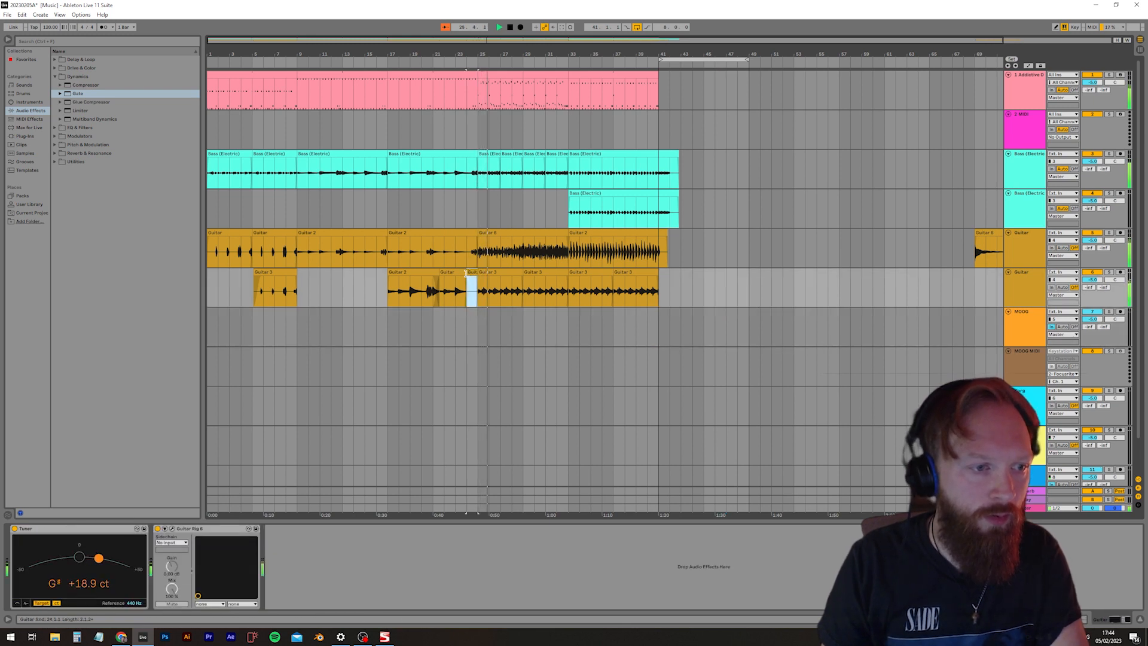
key("Delete")
left_click_drag(465, 273, 478, 275)
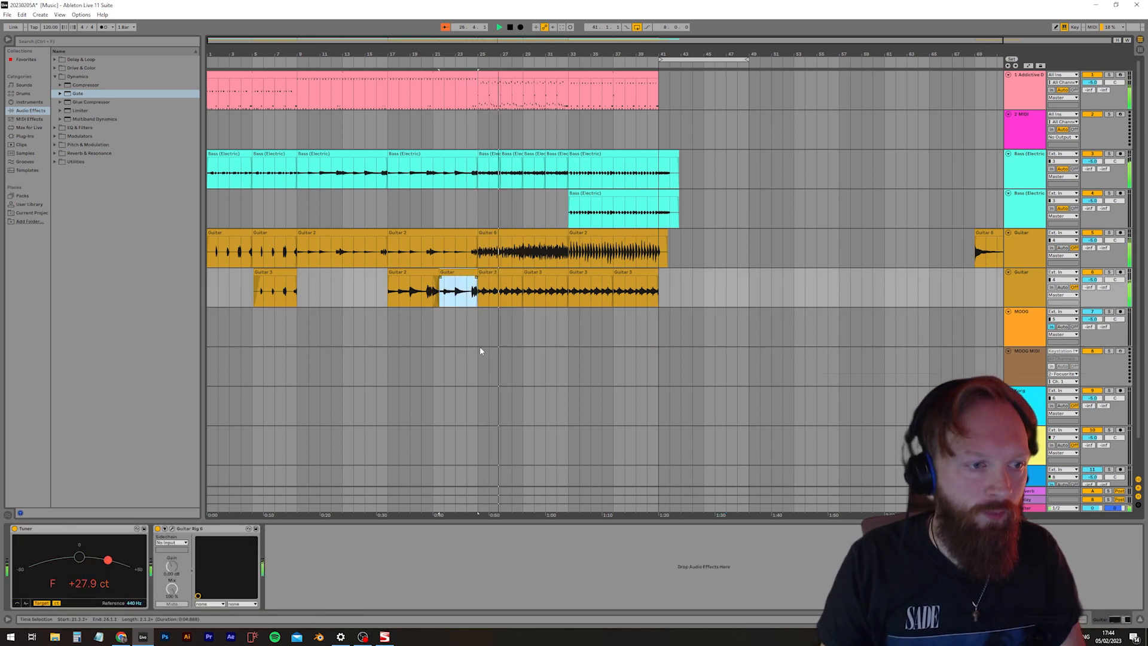
left_click(480, 351)
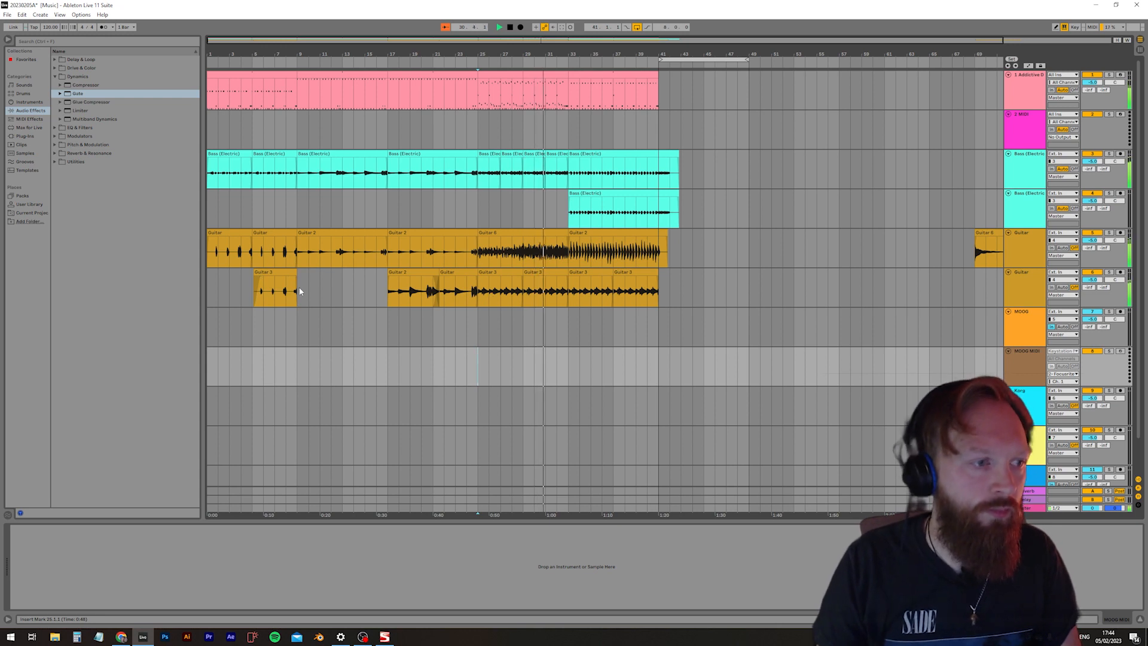
Copy the drum, bass and guitar clips of bars 1 to 8 to bar 41, and turn off the arrangement loop
left_click_drag(300, 286, 325, 223)
left_click_drag(213, 309, 295, 84)
left_click(658, 91)
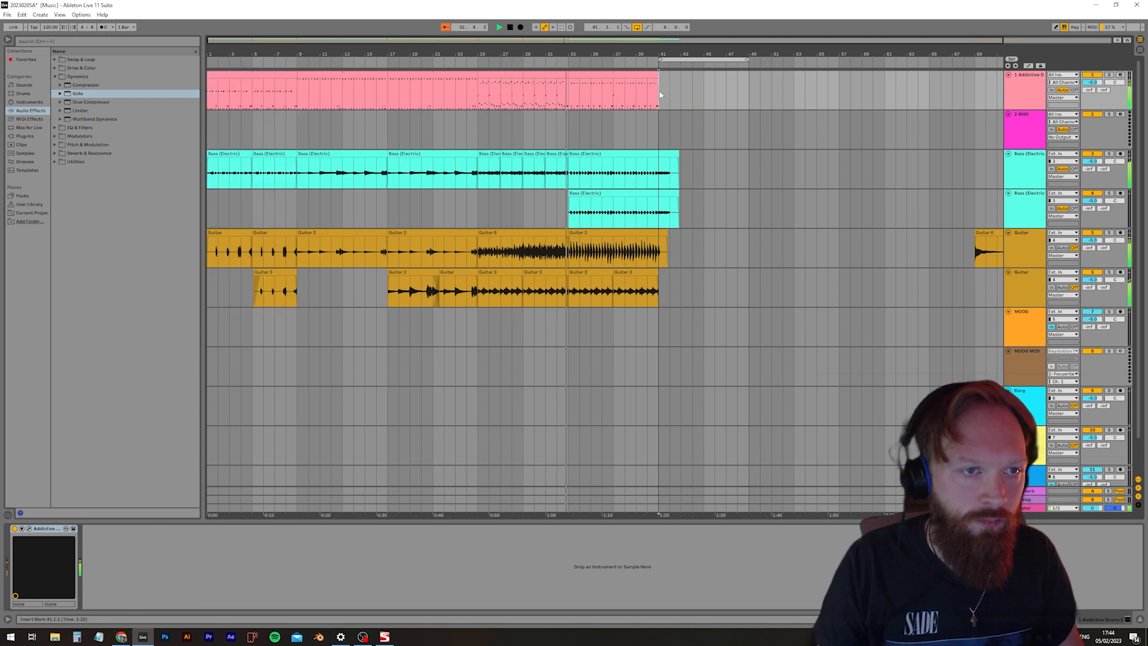
key("ctrl+v")
right_click(704, 61)
left_click(711, 65)
left_click(815, 239)
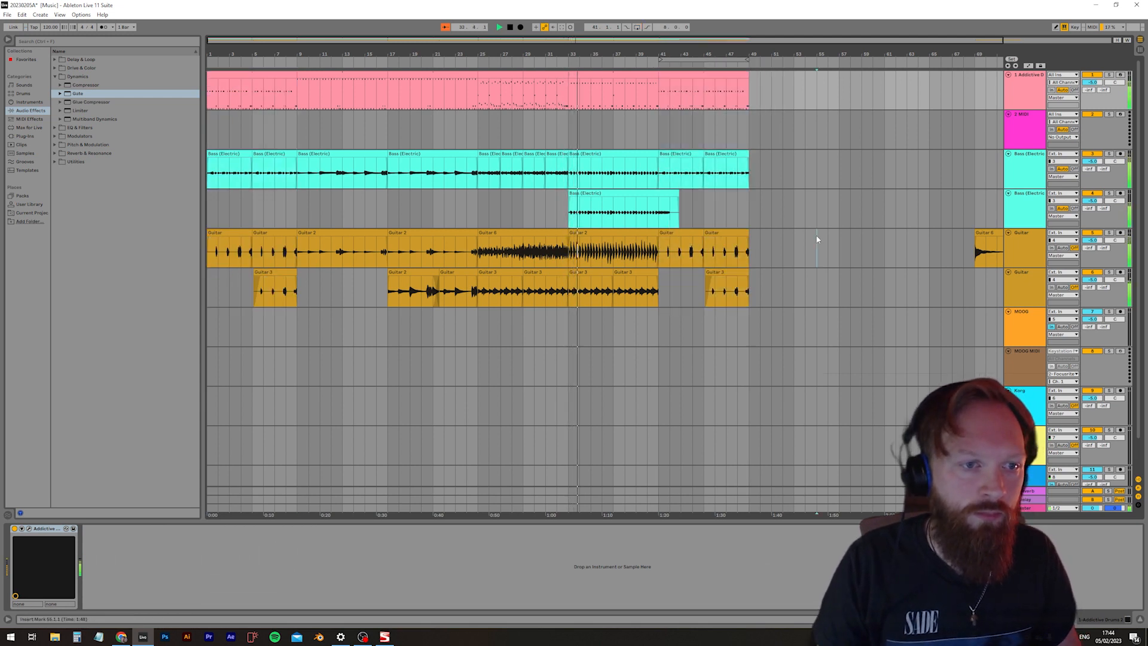
Trim the end of the second bass track's clip back to bar 41
left_click(678, 193)
left_click_drag(678, 197, 658, 198)
left_click(671, 332)
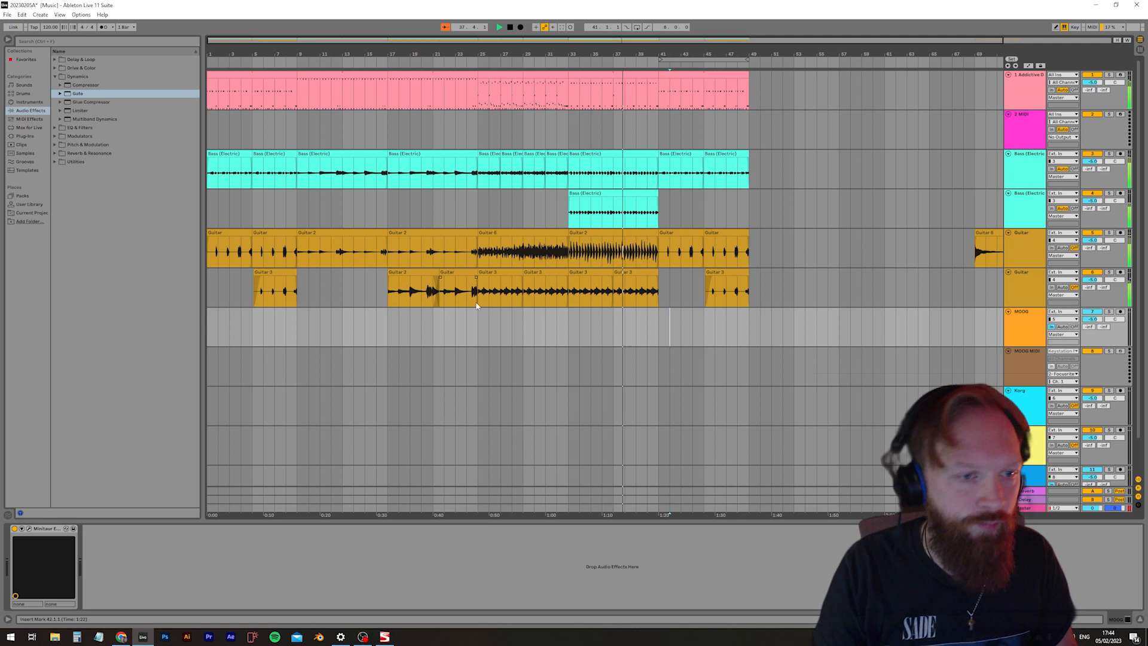
Copy the drum, bass and guitar clips of bars 9 to 40 to bar 49
left_click_drag(303, 290, 659, 79)
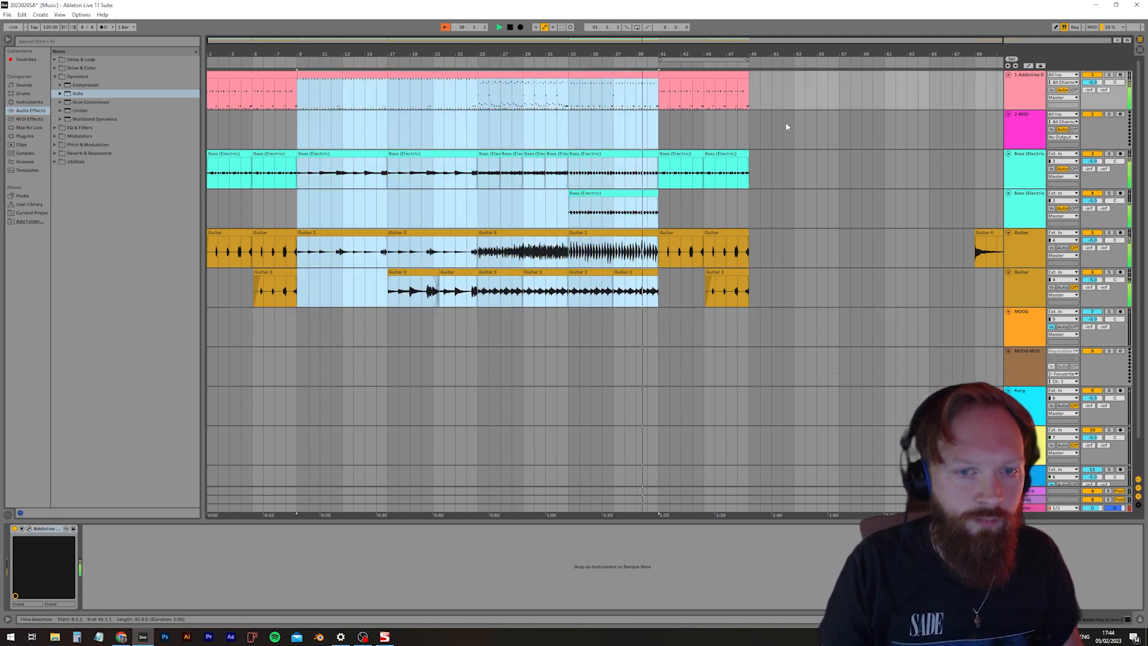
left_click(752, 98)
key("ctrl+v")
left_click(846, 323)
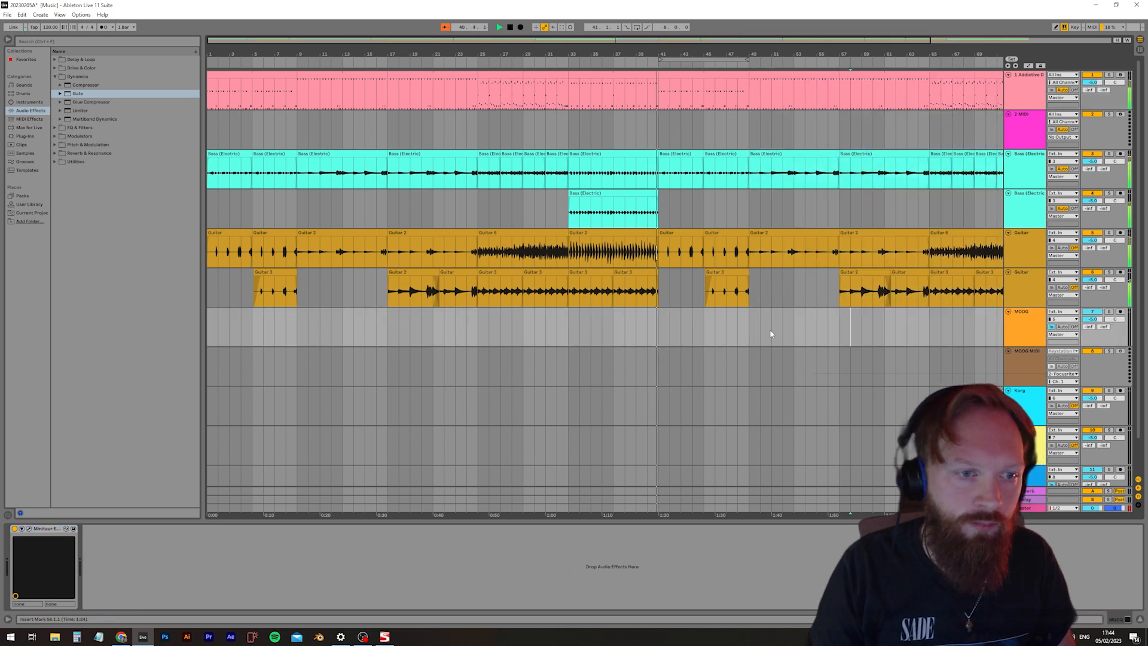
Try extending the second bass track's clip past bar 41, play the transition, and trim the clip back to bar 41
scroll(678, 296, "up", 5, "ctrl")
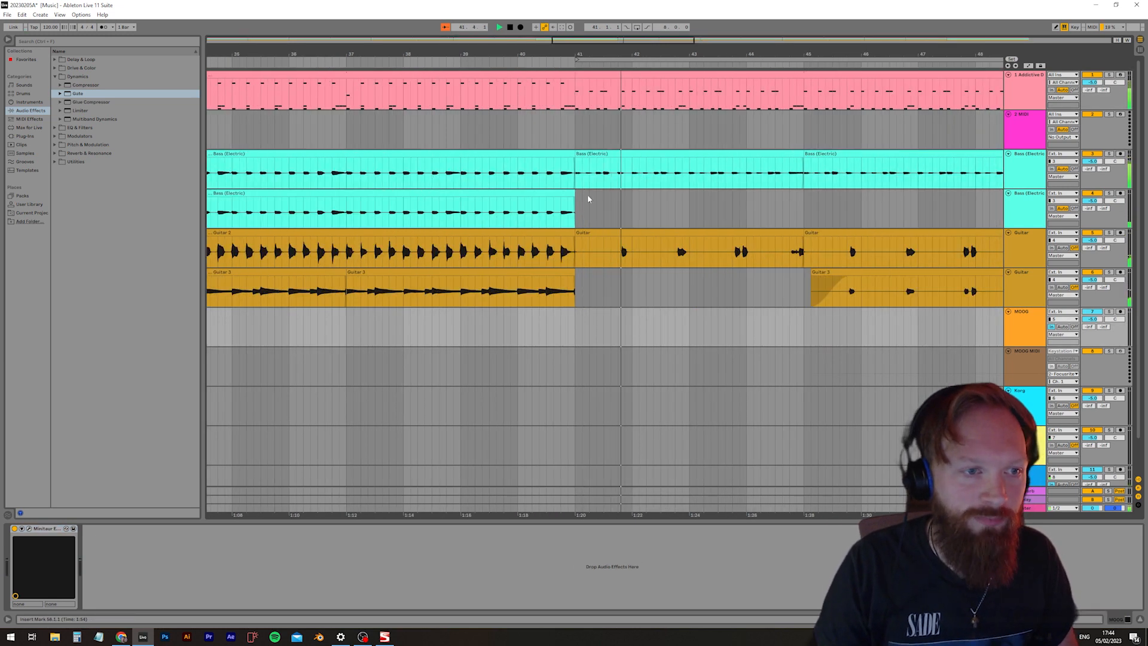
left_click_drag(573, 193, 621, 179)
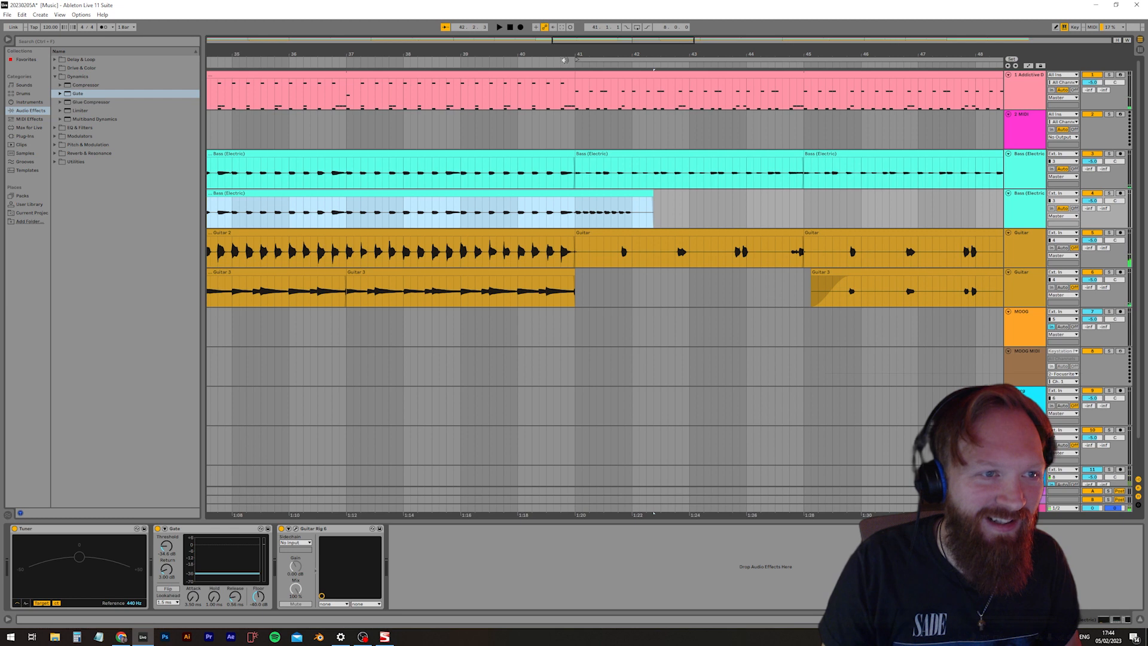
left_click(564, 60)
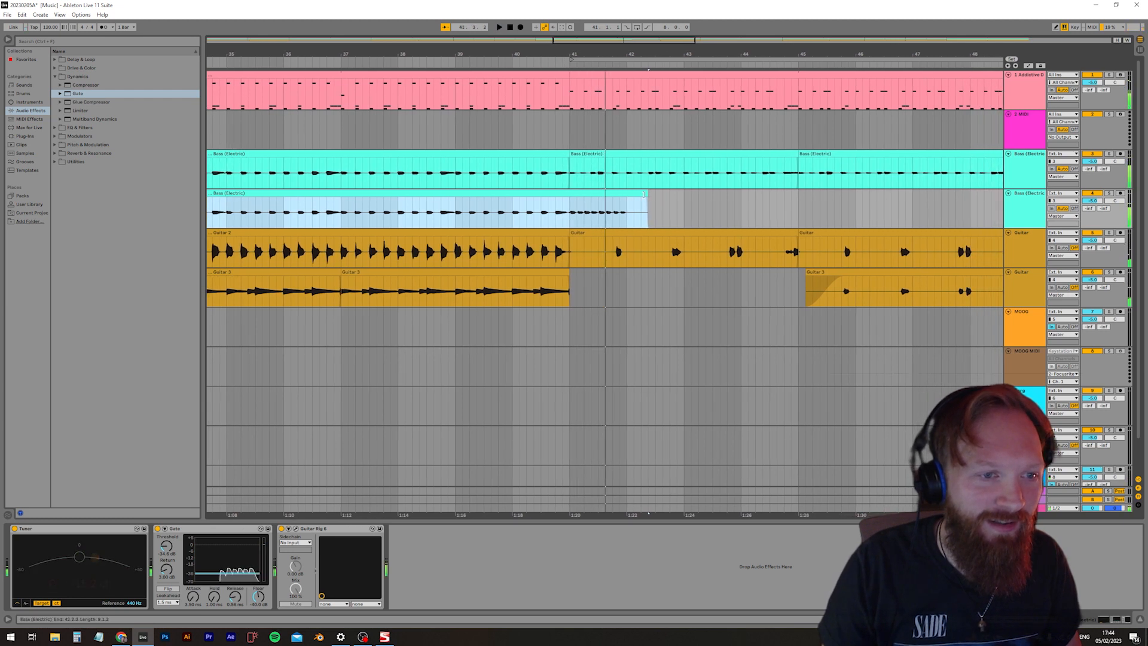
key("space")
left_click_drag(644, 194, 568, 194)
left_click(723, 367)
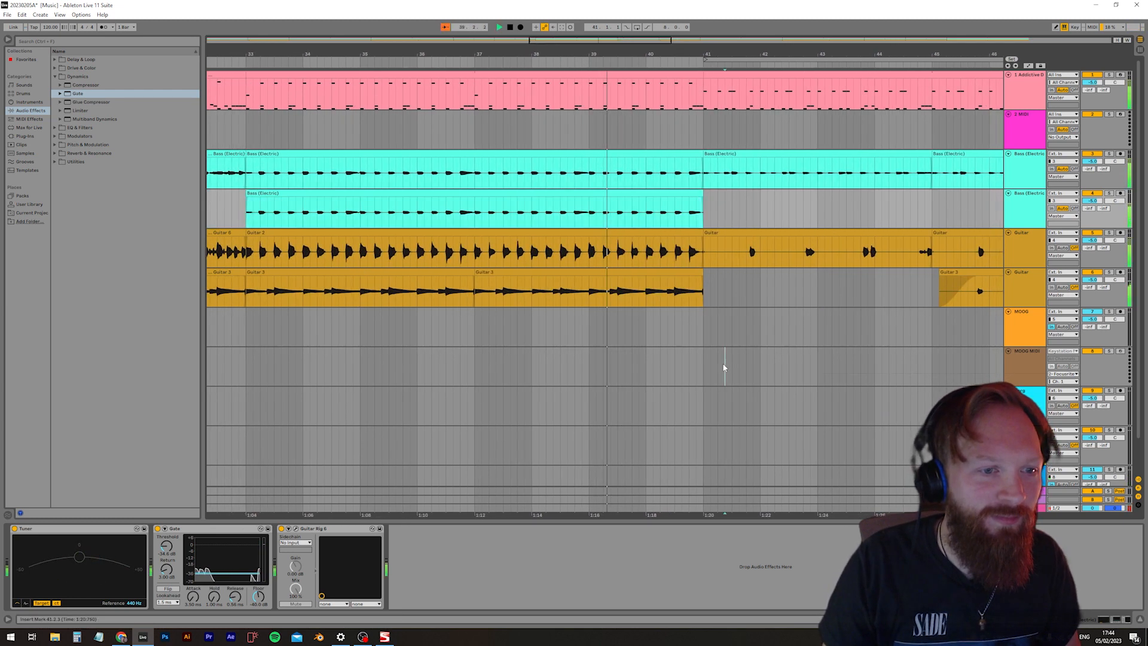
Extend the second guitar track's clip past bar 41 to about the middle of bar 43, and copy one bar of its tail to bar 41
left_click(702, 272)
left_click_drag(702, 272, 846, 271)
left_click(788, 292)
left_click_drag(788, 293, 848, 296)
left_click(789, 298)
key("ctrl+c")
left_click(705, 295)
key("ctrl+v")
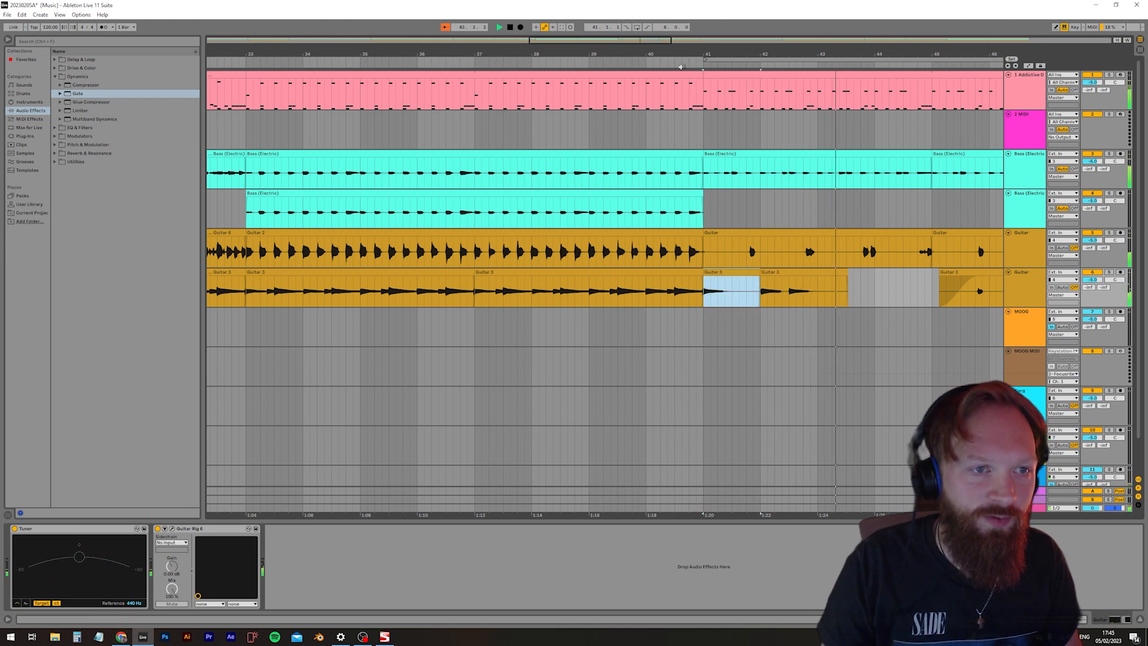
Delete the leftover second guitar clip starting at bar 42
left_click(719, 285)
left_click(719, 285)
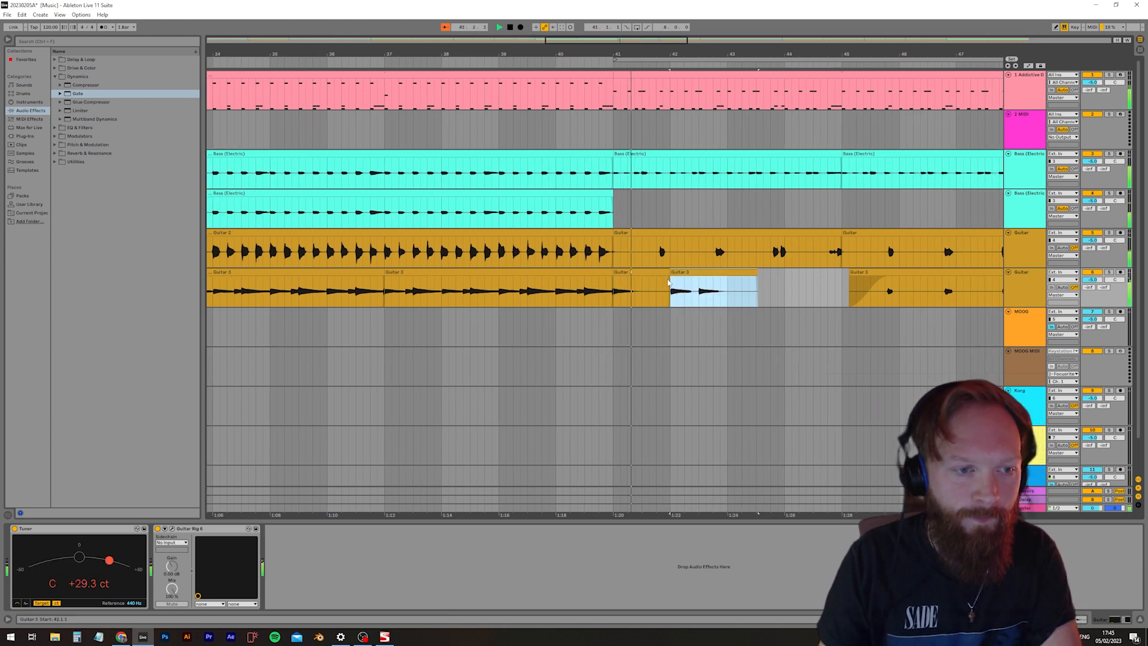
key("Delete")
Create a short crossfade between the two second guitar clips meeting at bar 41, and play back the join
left_click(615, 281)
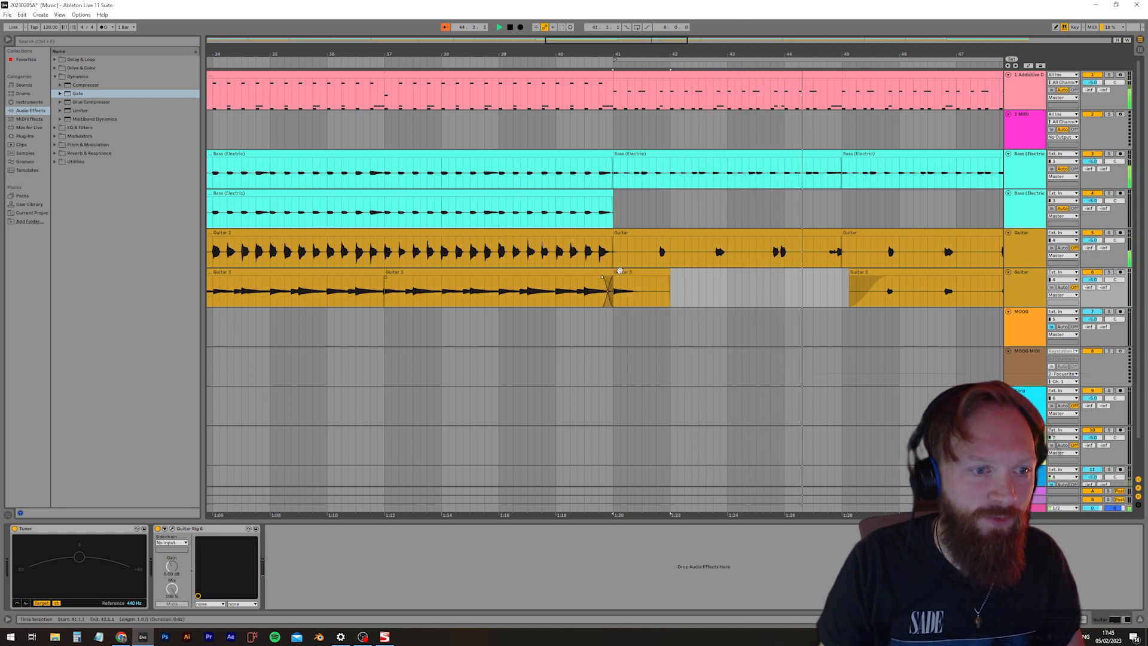
left_click(619, 282)
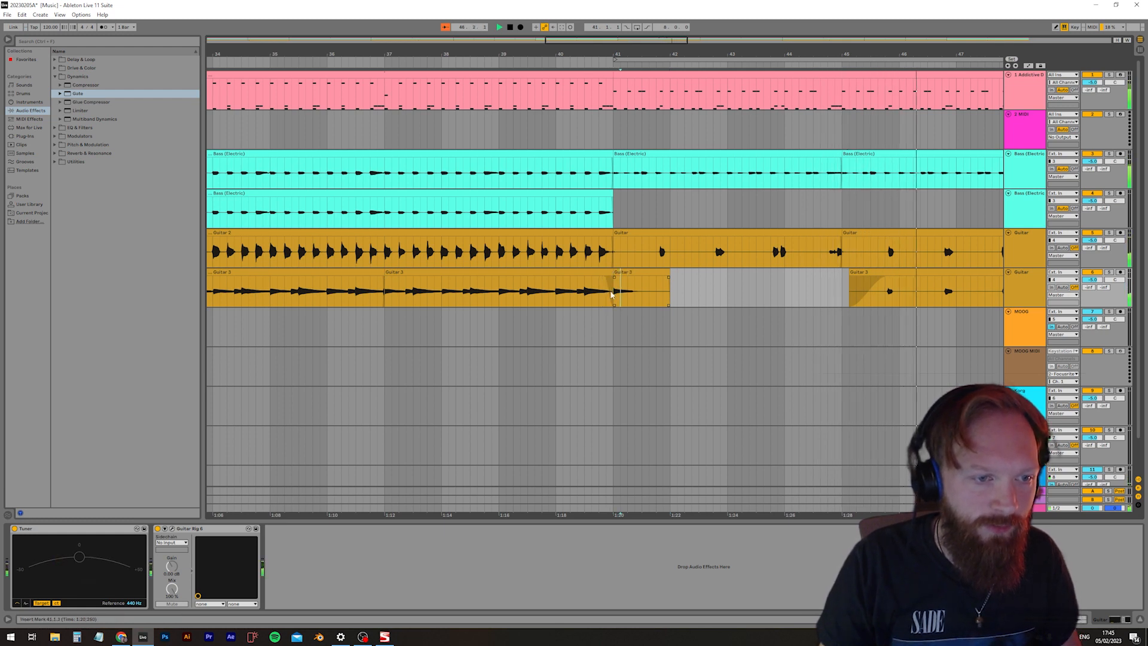
scroll(611, 294, "up", 10)
left_click(617, 275)
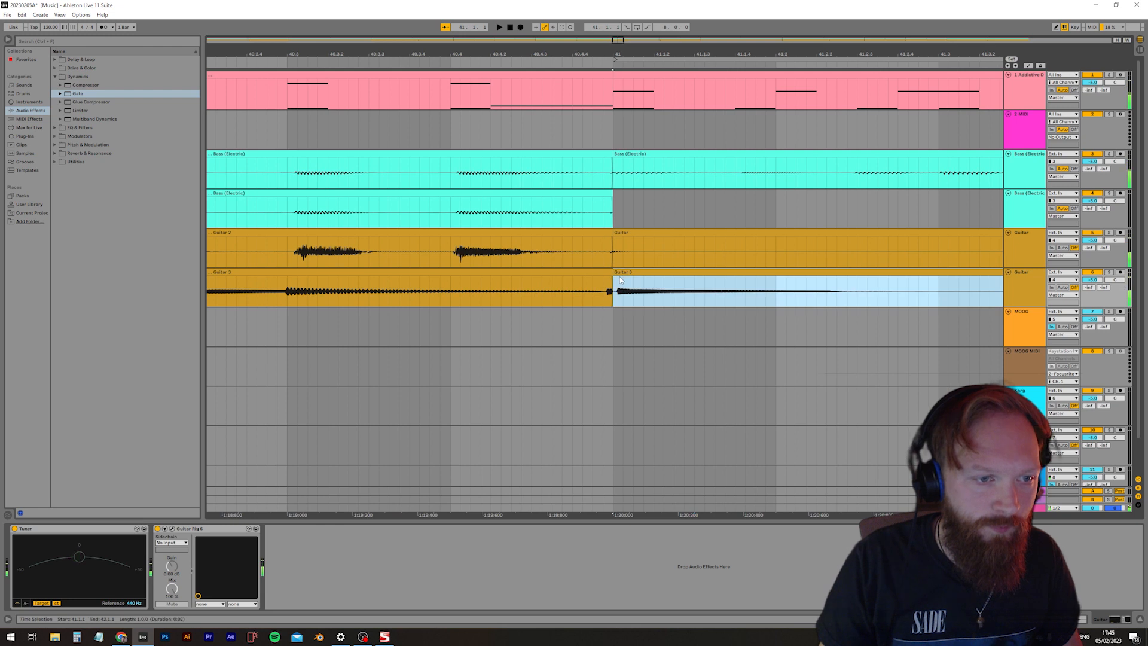
left_click_drag(618, 276, 582, 280)
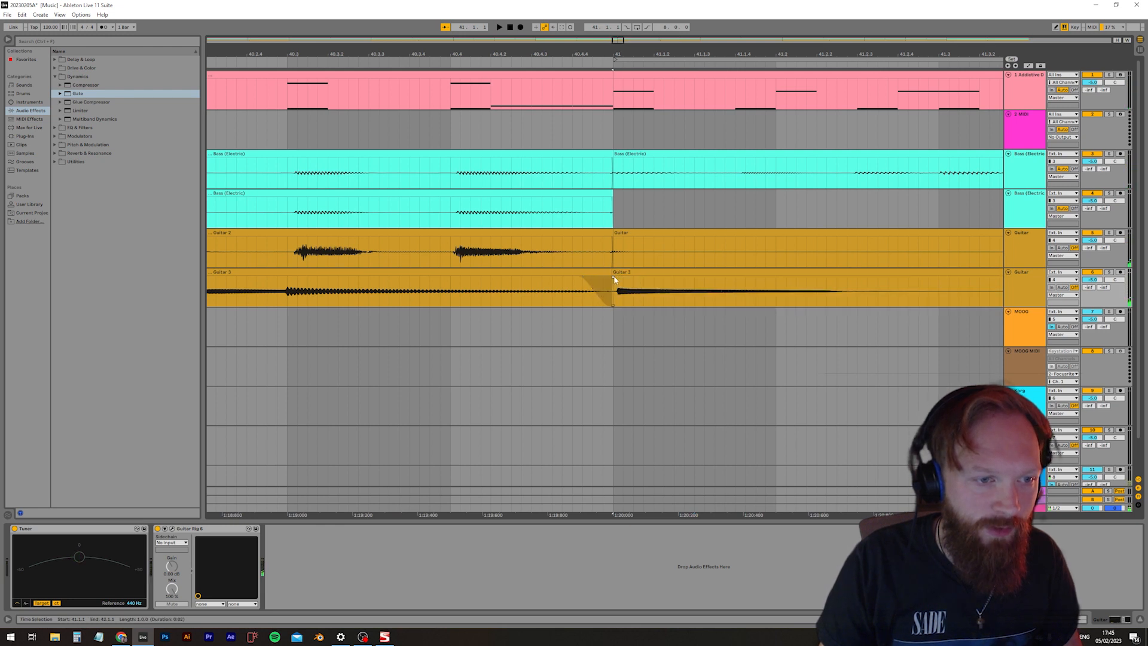
left_click(453, 64)
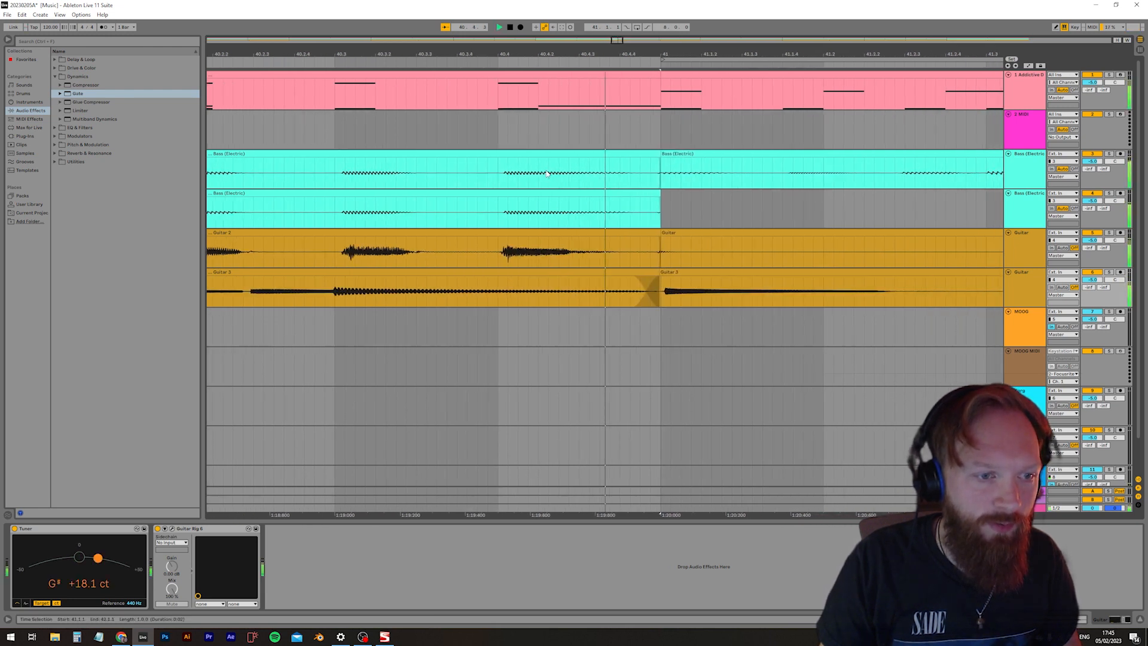
scroll(525, 246, "down", 12)
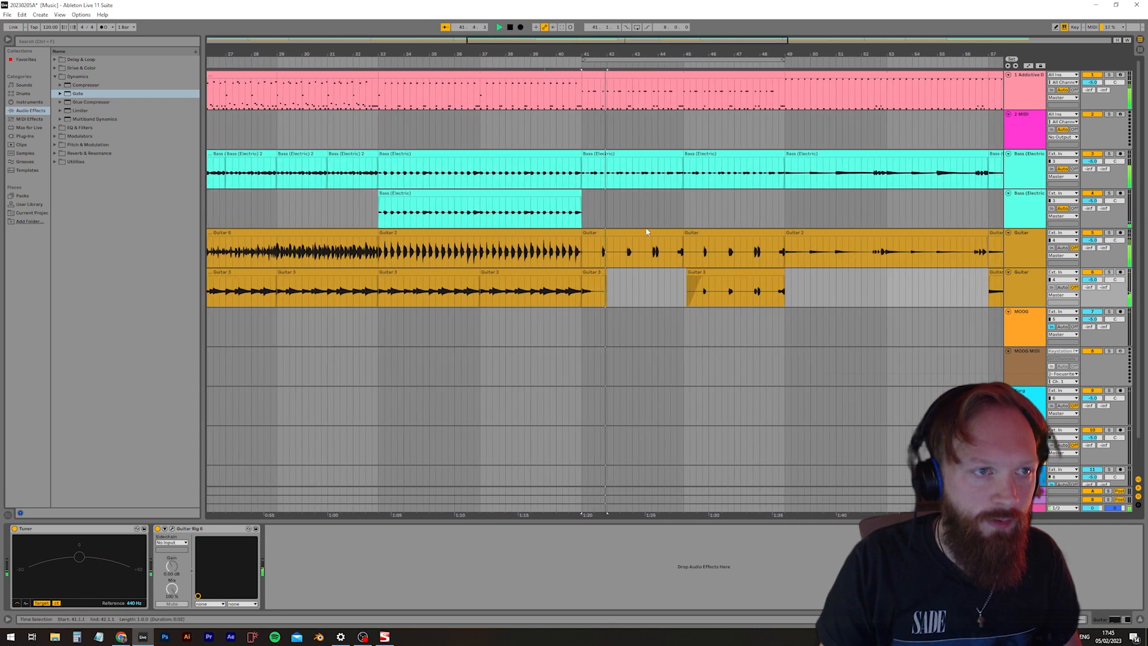
Play the transition into bar 41 and add a fade-out over most of the second guitar's one-bar clip there
left_click(643, 366)
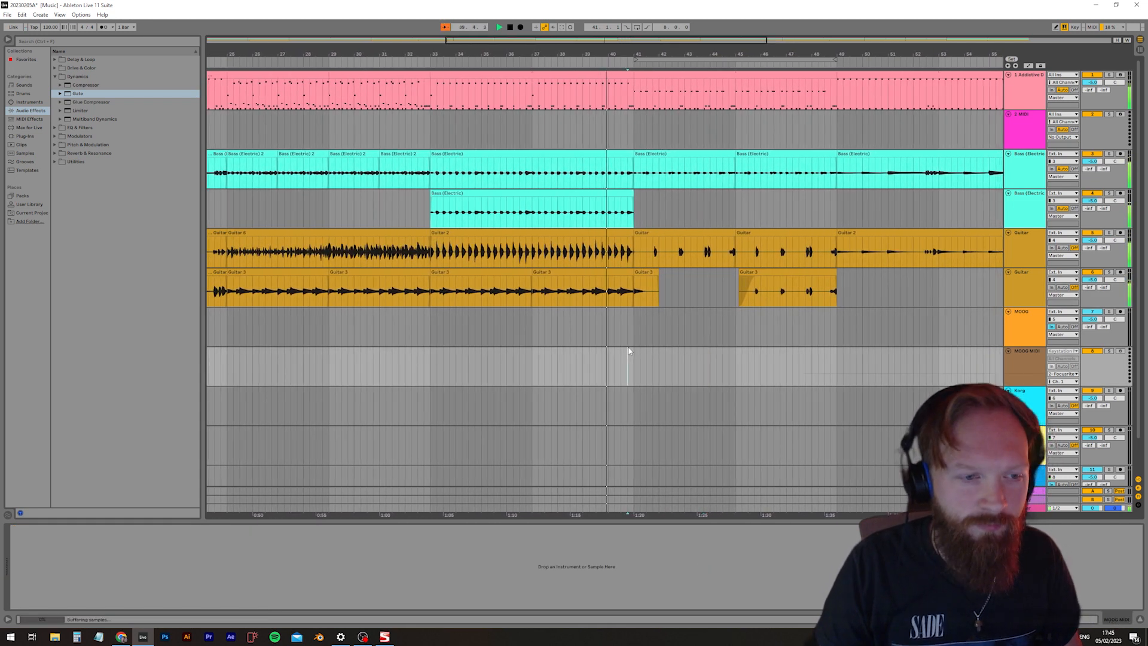
left_click(636, 334)
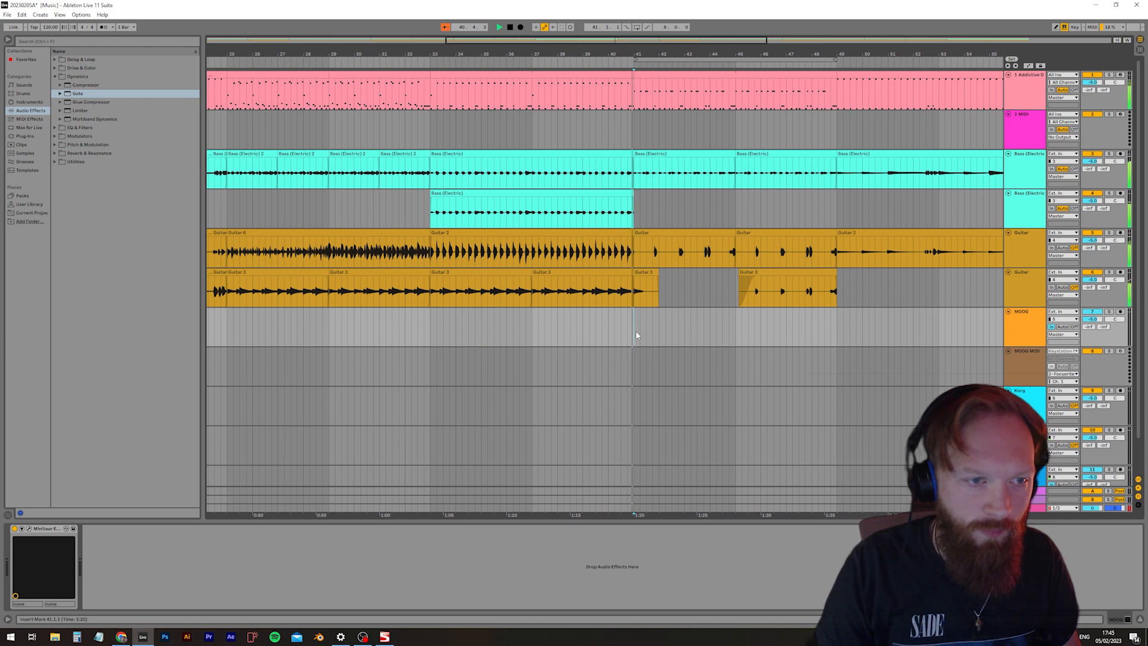
left_click(697, 338)
left_click_drag(657, 278, 638, 277)
key("space")
Add the Magma BB Tubes Stereo VST plug-in to the Addictive Drums track
left_click(1023, 122)
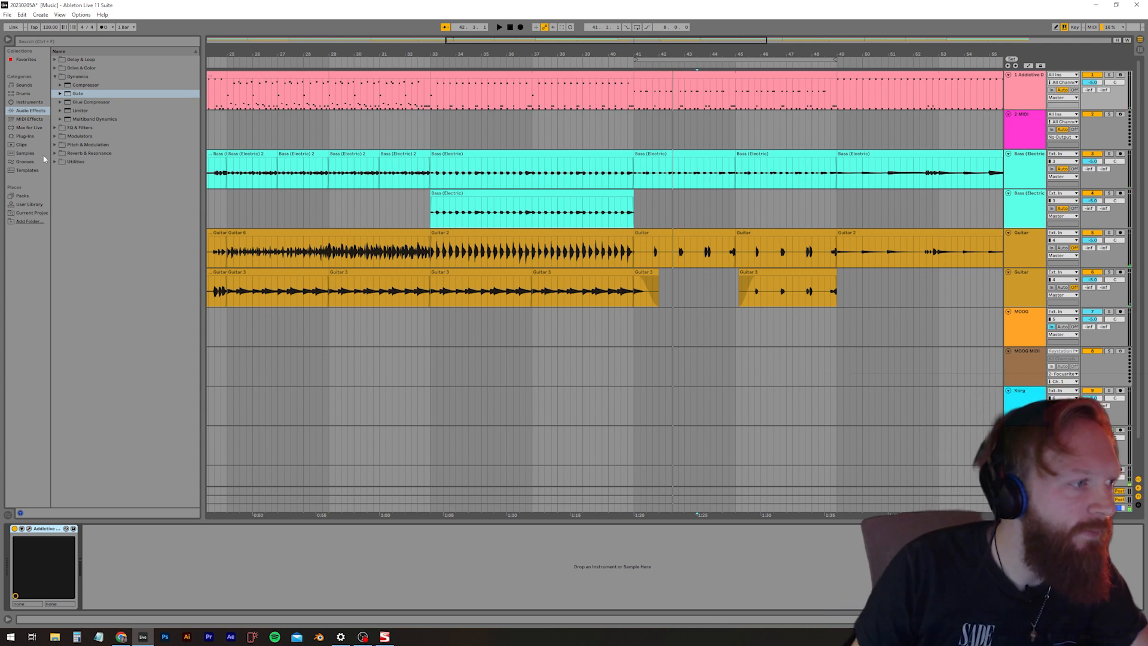
left_click(24, 136)
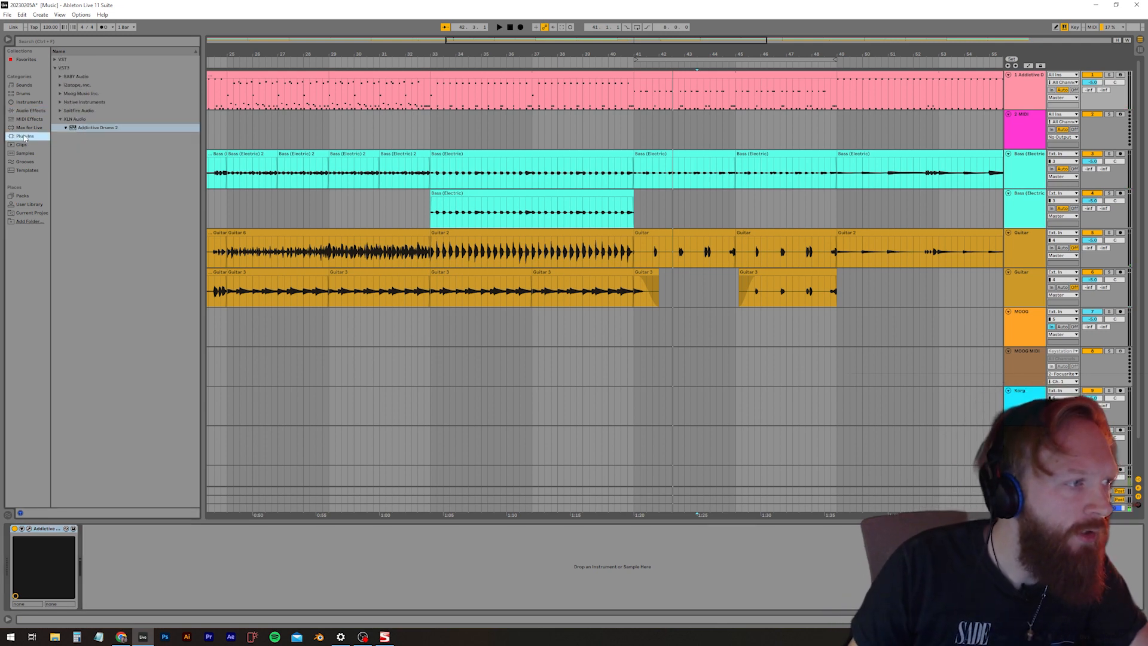
left_click(56, 69)
left_click(56, 60)
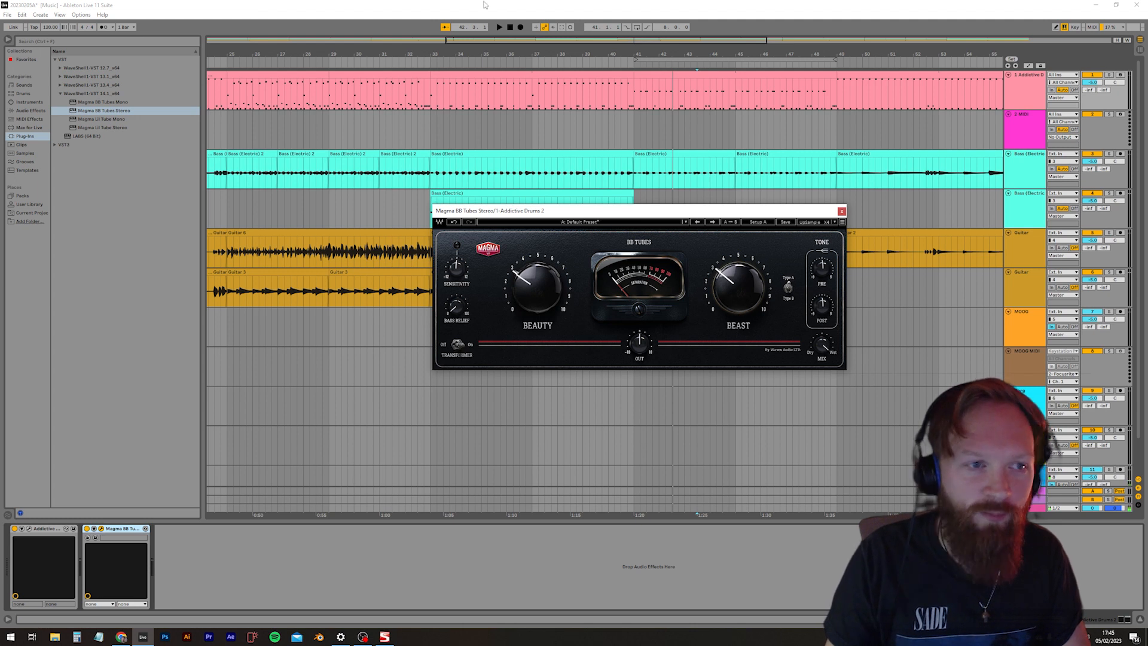
Play the song around bar 41 and lower the Beauty and Beast amounts of BB Tubes on the drums
key("space")
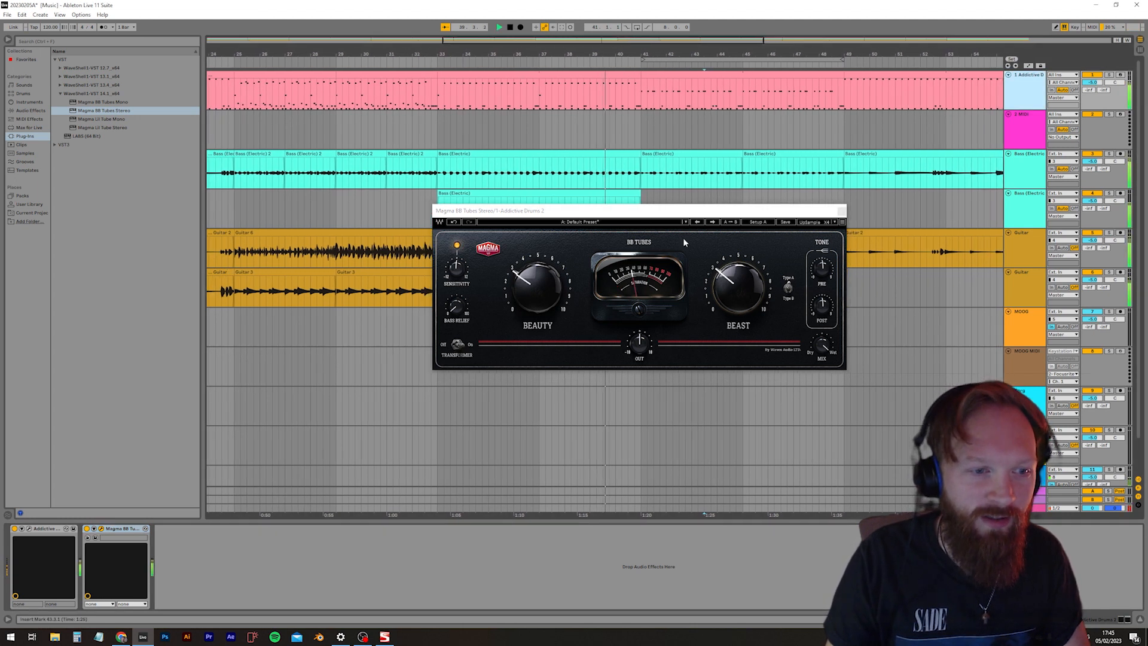
left_click_drag(537, 286, 537, 291)
key("space")
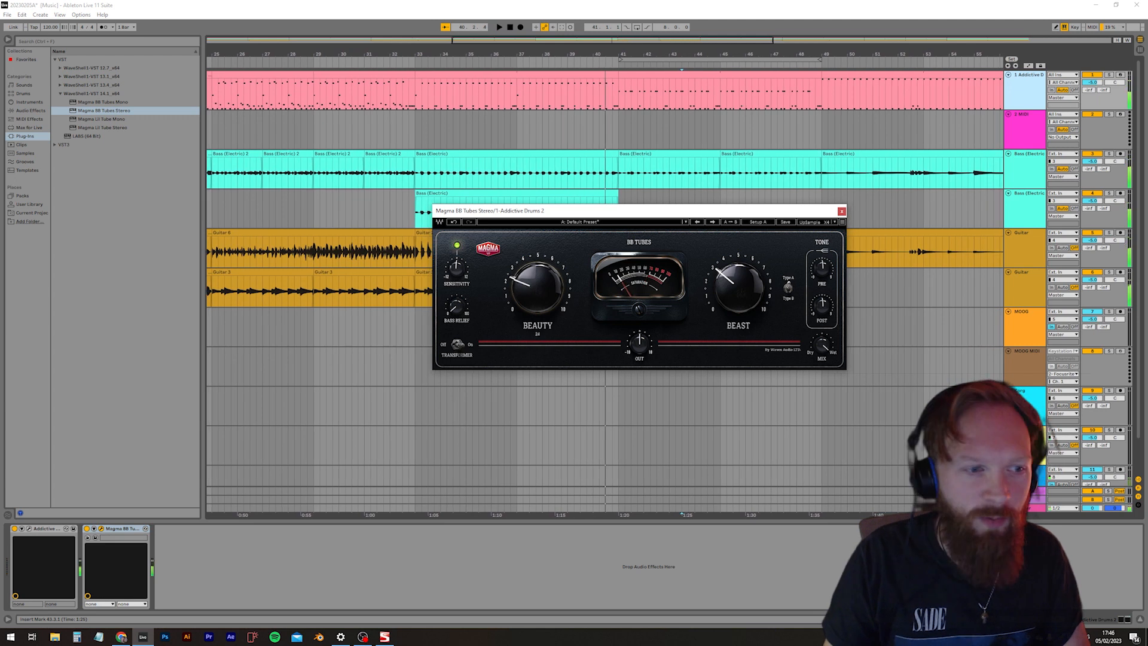
key("space")
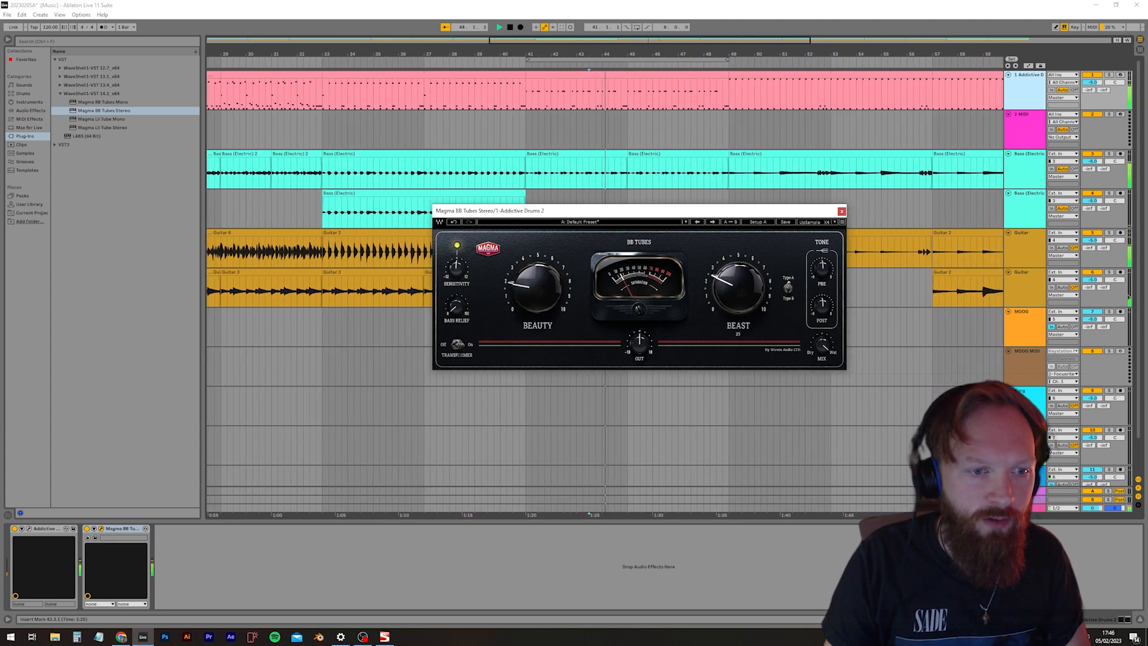